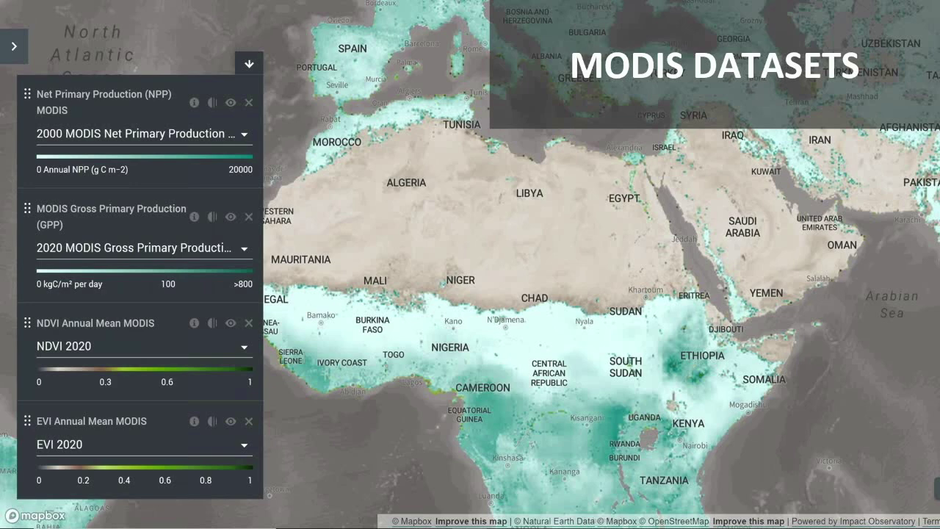
left_click(136, 247)
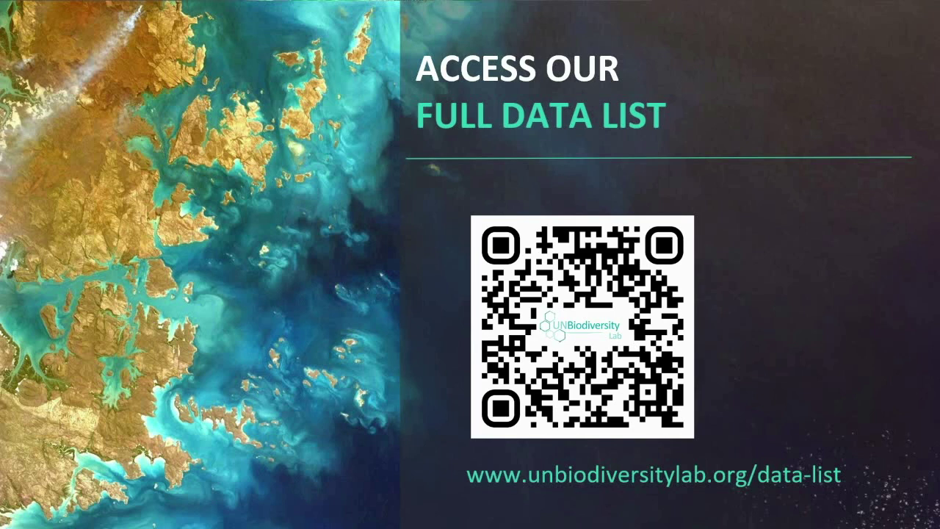
key("Right")
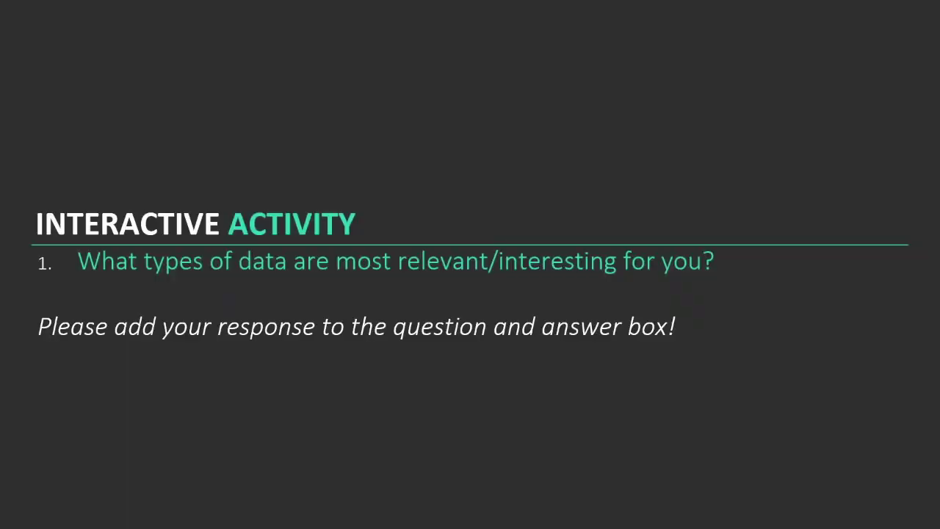
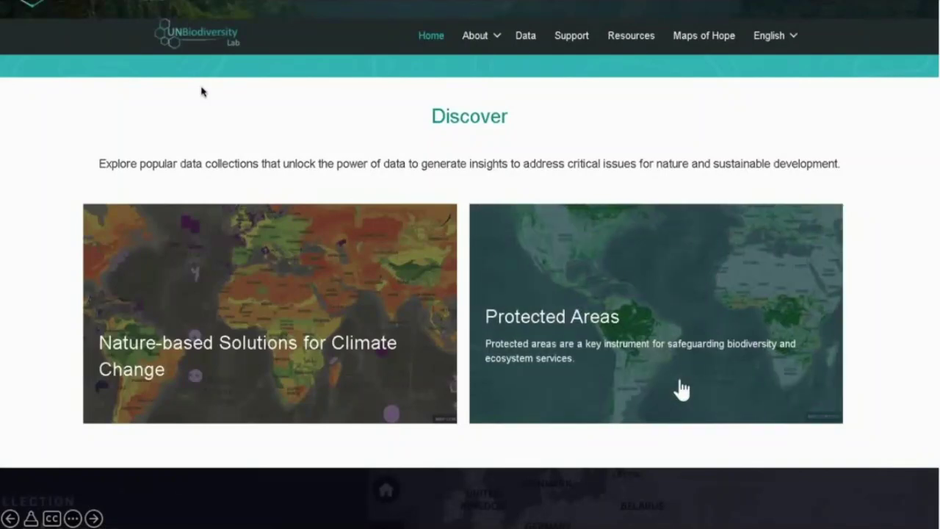
Step: Open the Protected Areas data collection and go through its introduction to the policy-relevant data layer questions
left_click(682, 390)
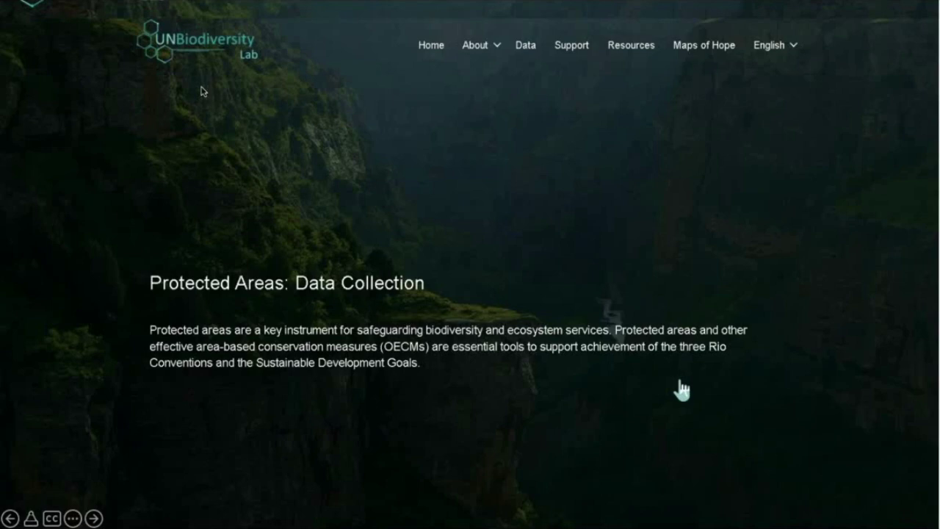
scroll(682, 390, "down", 5)
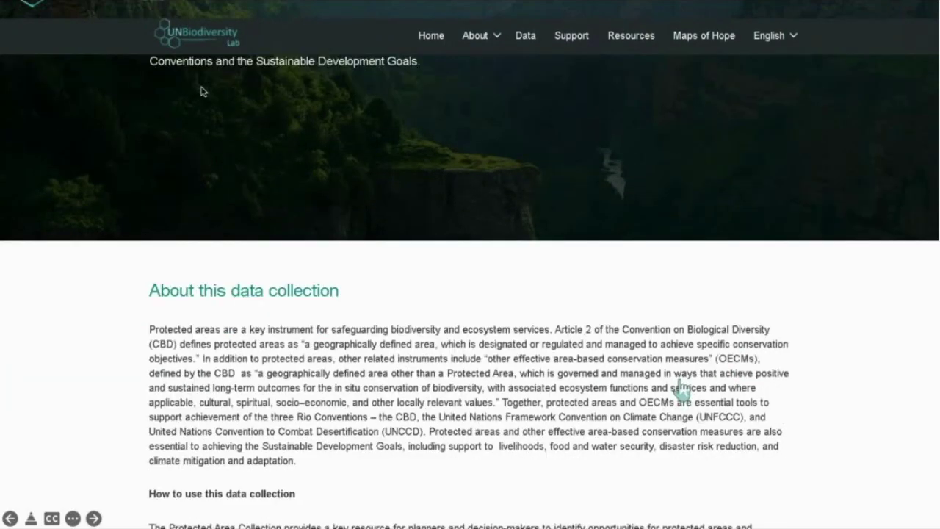
scroll(681, 390, "down", 2)
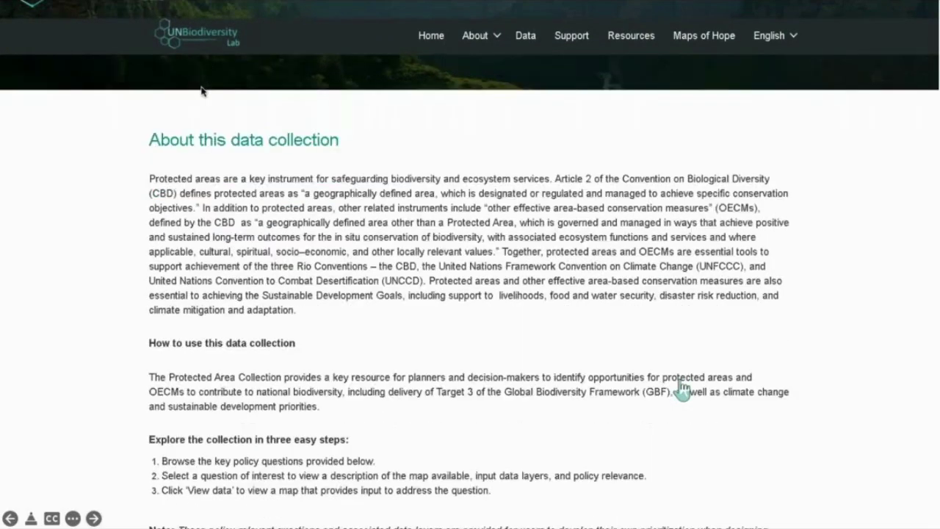
scroll(681, 390, "down", 1)
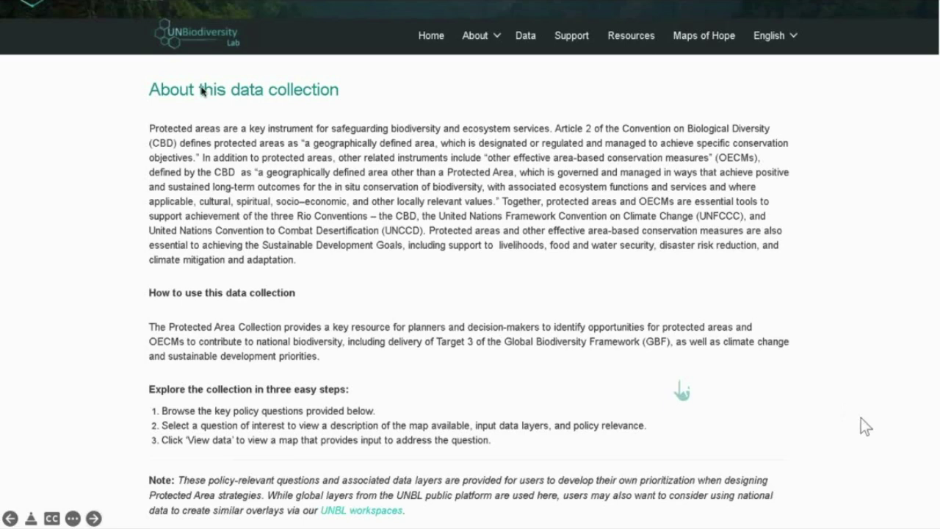
scroll(861, 417, "down", 3)
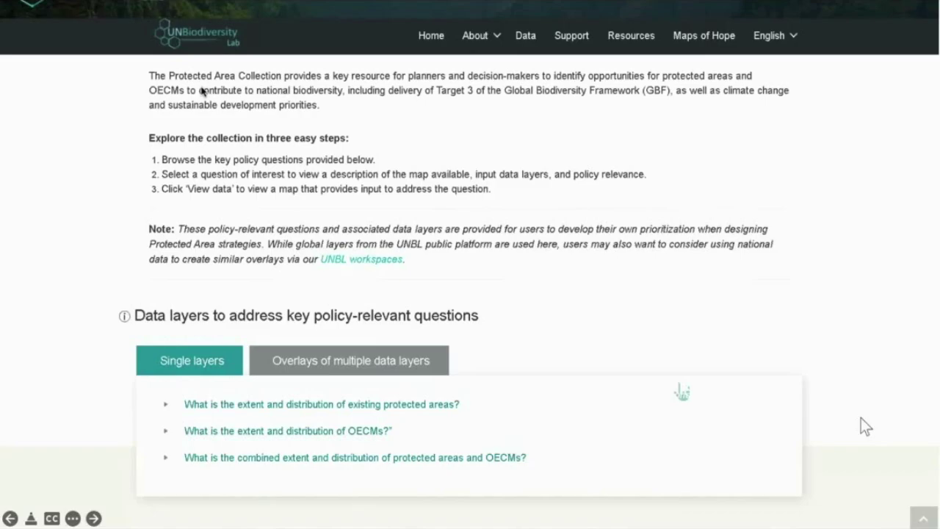
scroll(311, 400, "down", 1)
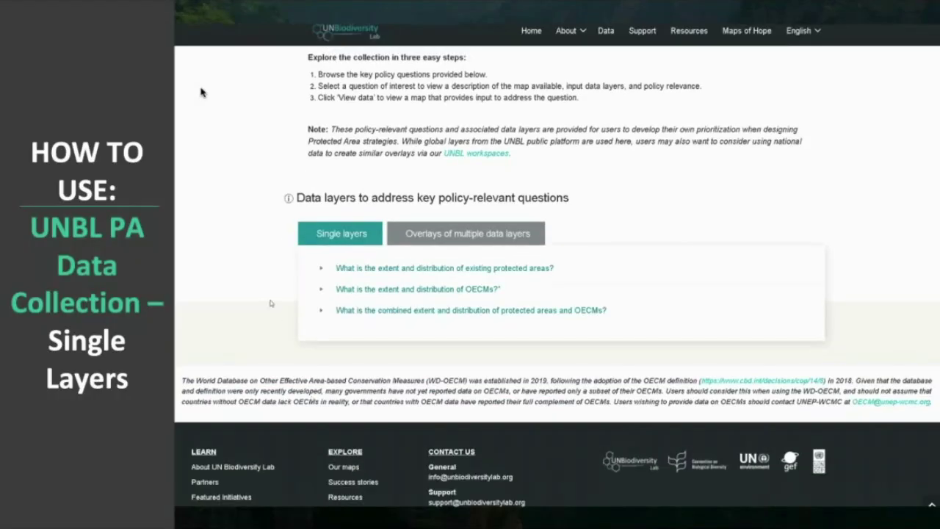
Step: Expand the single-layer question on the extent and distribution of existing protected areas and view its data on the map
scroll(270, 303, "up", 1)
scroll(311, 400, "down", 1)
left_click(321, 270)
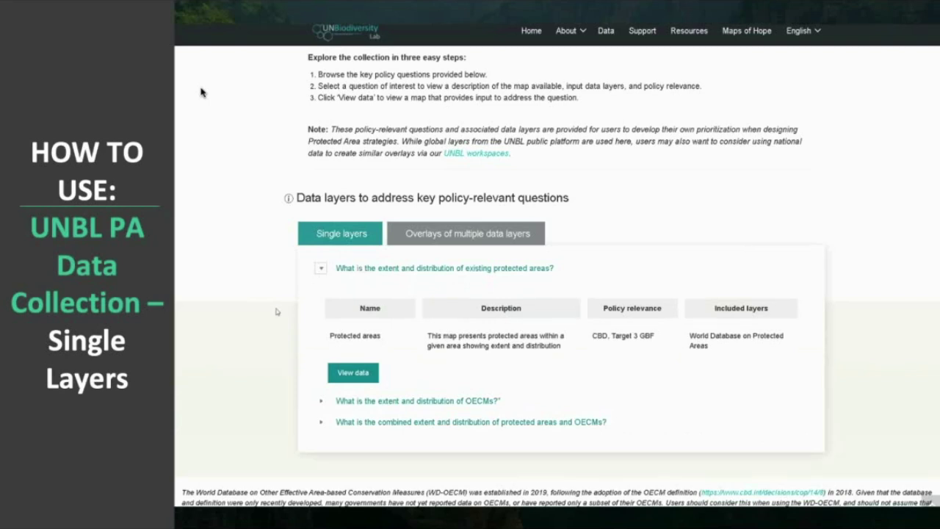
scroll(277, 312, "down", 1)
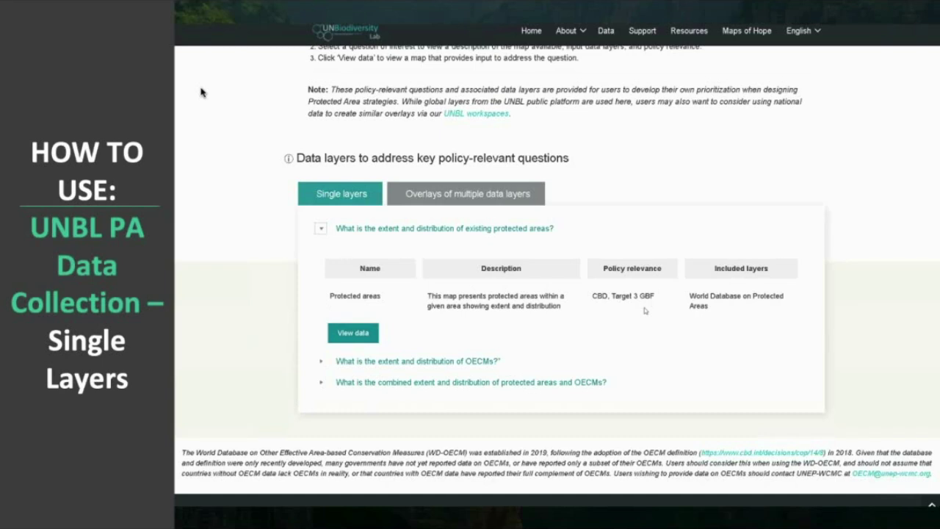
left_click(354, 335)
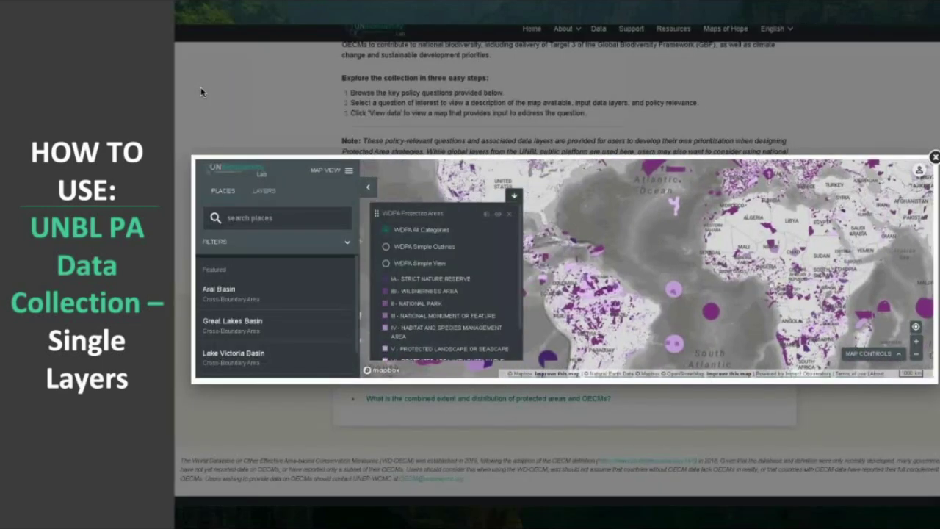
Step: Search the map's places for "cos", select Costa Rica, and review its protected areas and tree cover loss metrics
left_click(299, 218)
type("cos")
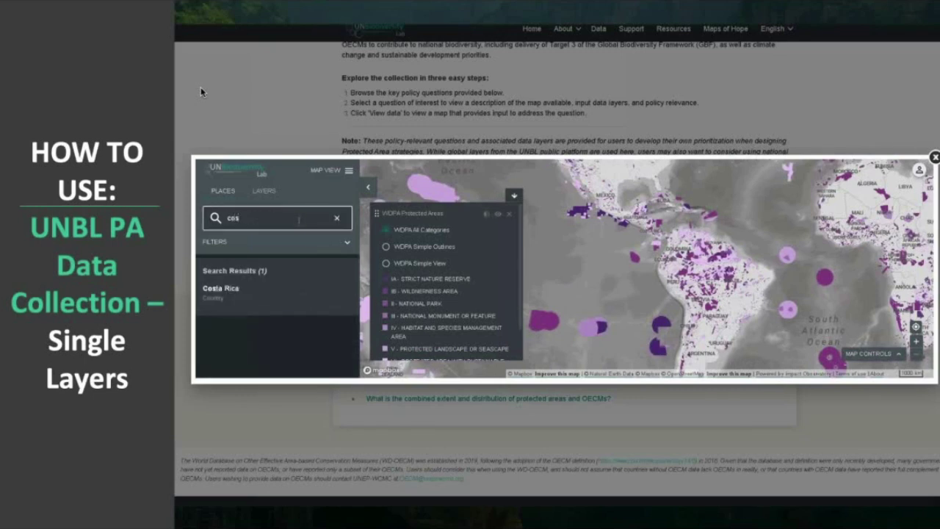
left_click(287, 296)
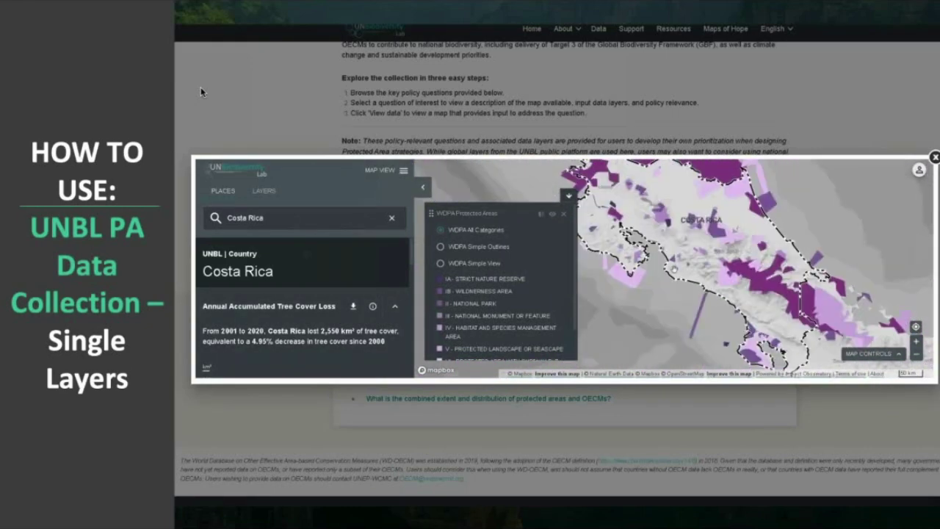
scroll(674, 268, "up", 2)
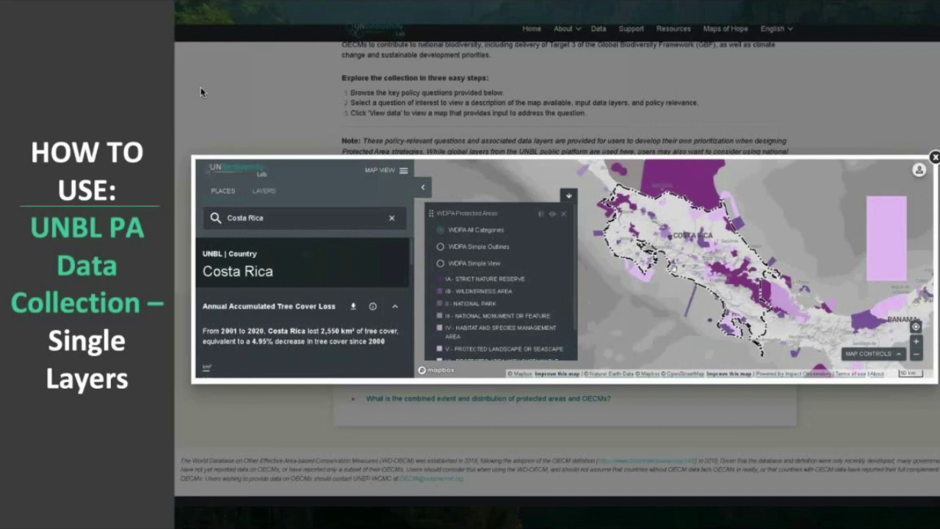
scroll(327, 284, "down", 2)
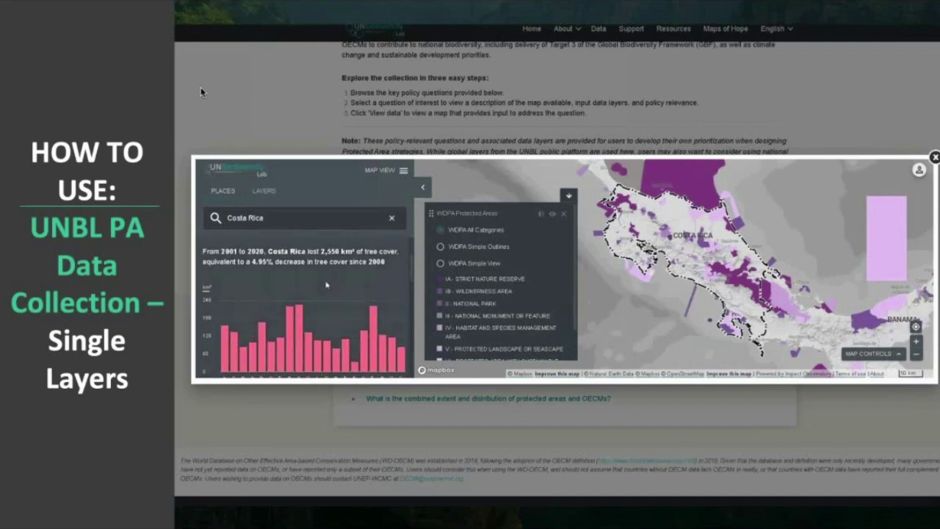
scroll(327, 285, "down", 2)
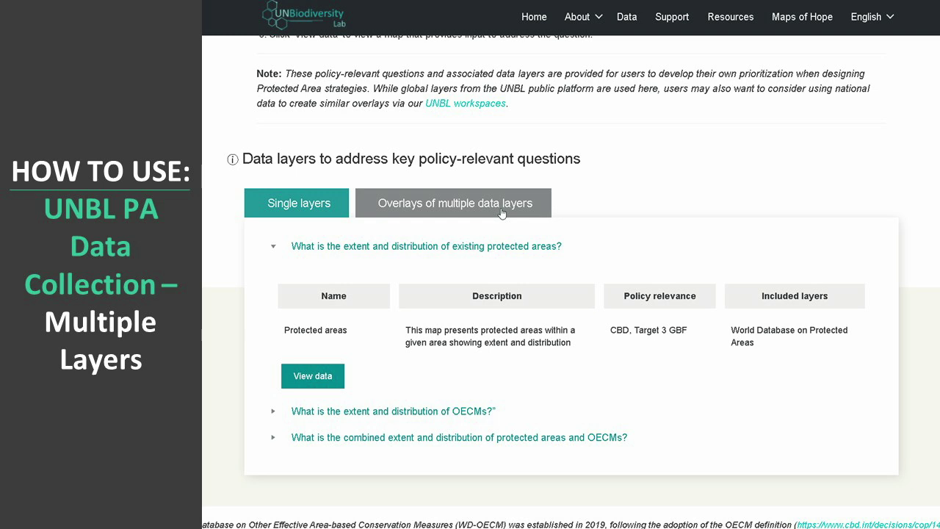
Step: Show the overlays of multiple data layers and look through the full list of policy questions
left_click(503, 212)
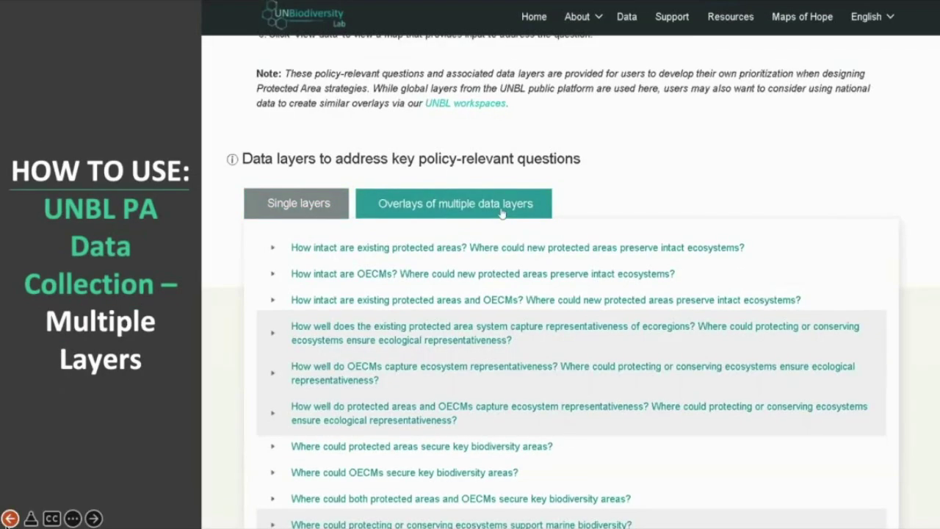
scroll(889, 249, "down", 1)
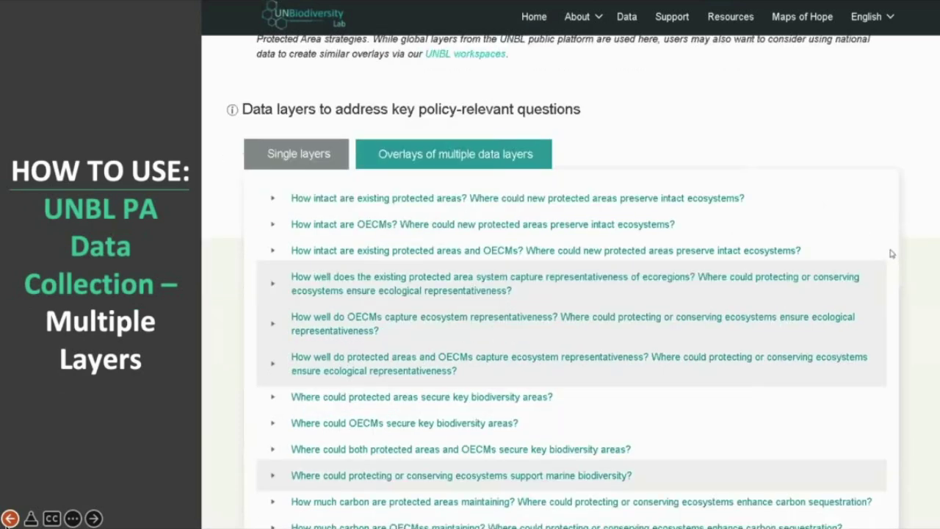
scroll(889, 253, "down", 1)
scroll(888, 257, "down", 1)
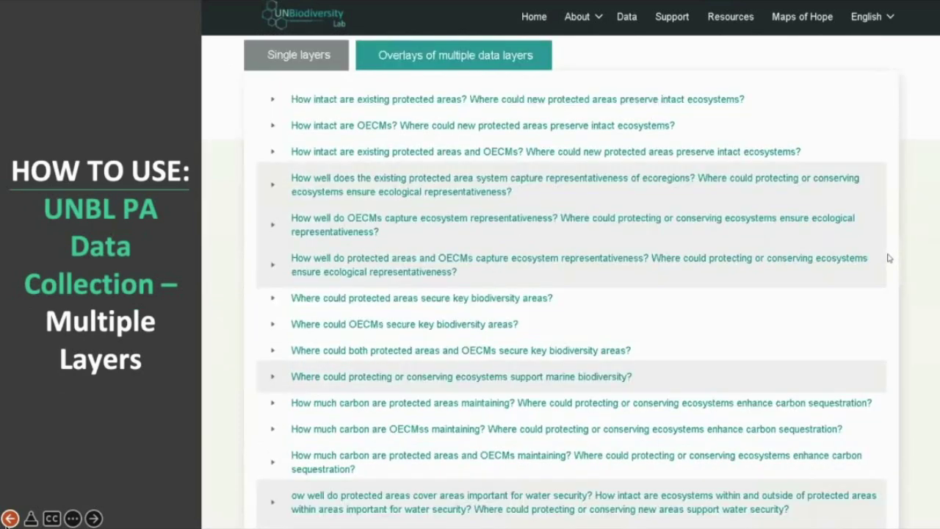
scroll(889, 258, "down", 1)
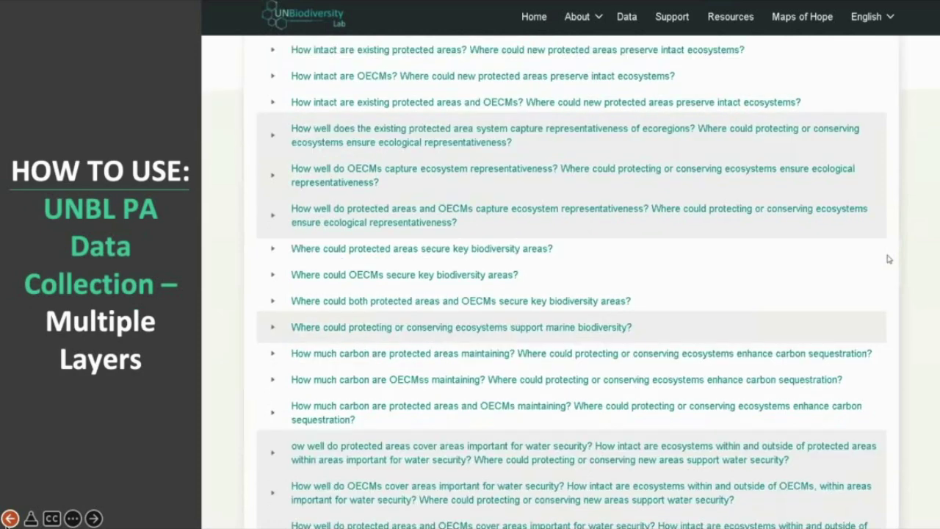
scroll(889, 259, "down", 1)
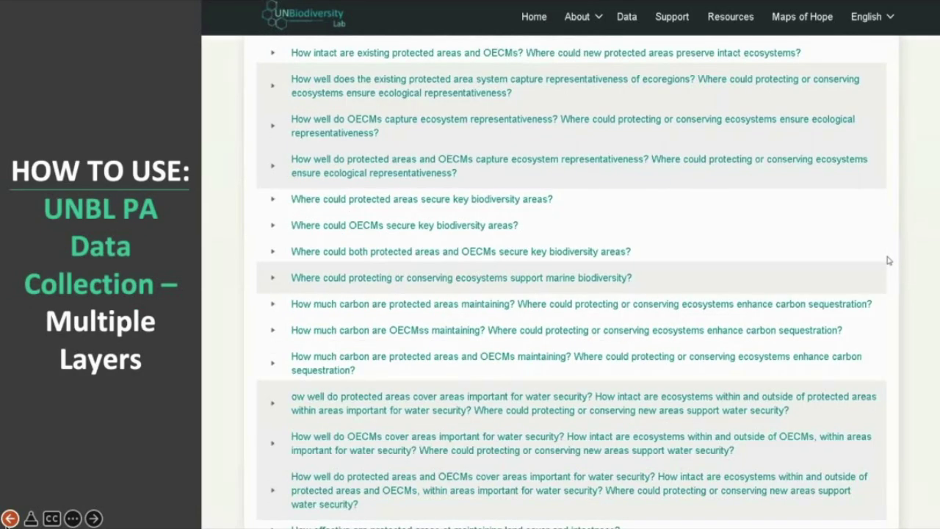
scroll(889, 260, "down", 2)
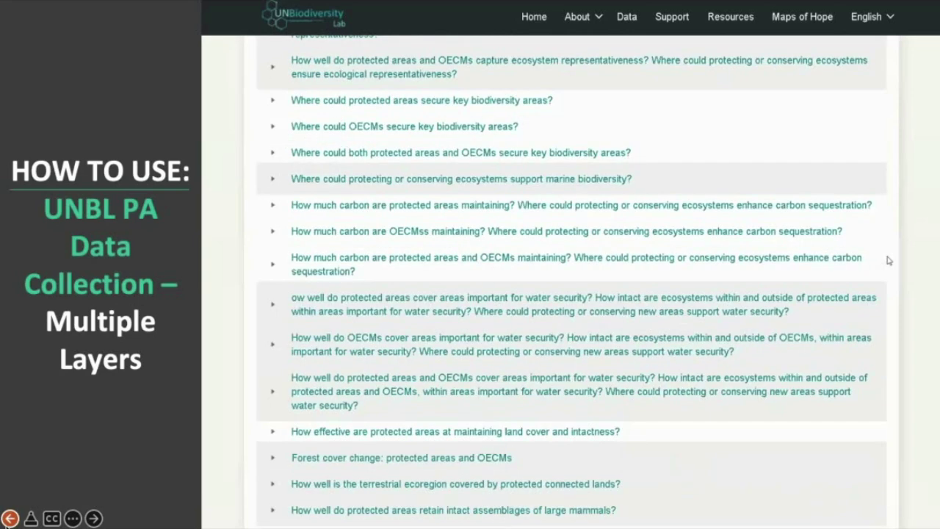
scroll(889, 261, "down", 1)
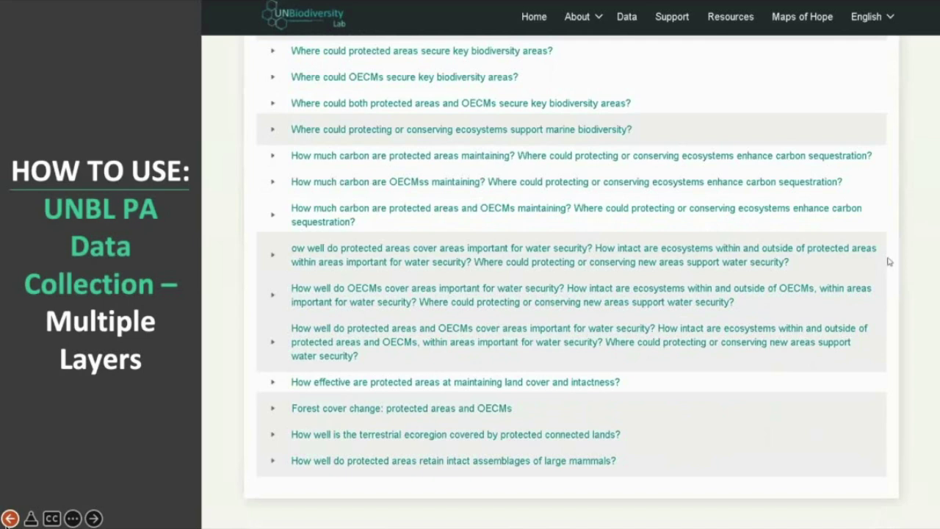
Step: Expand the question on how intact existing protected areas are and view the data for its Intactness: protected areas map
scroll(892, 264, "up", 2)
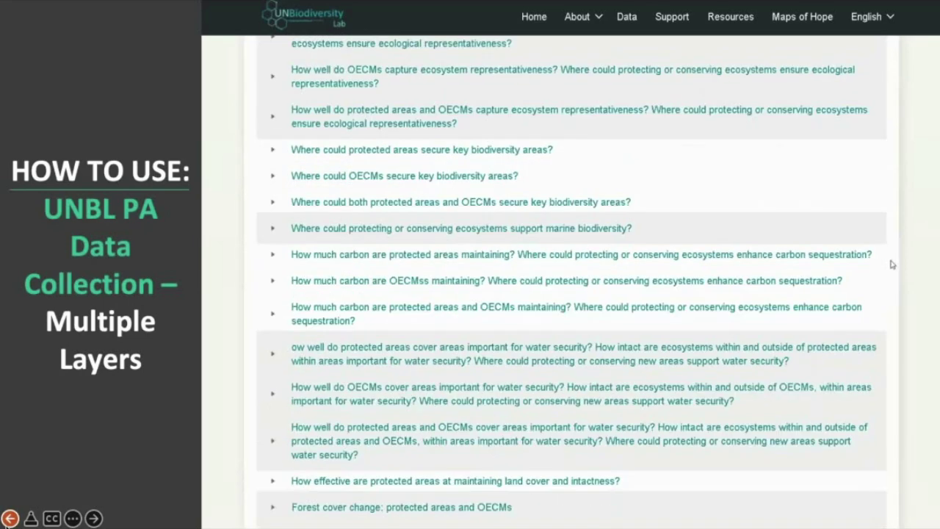
scroll(891, 264, "up", 3)
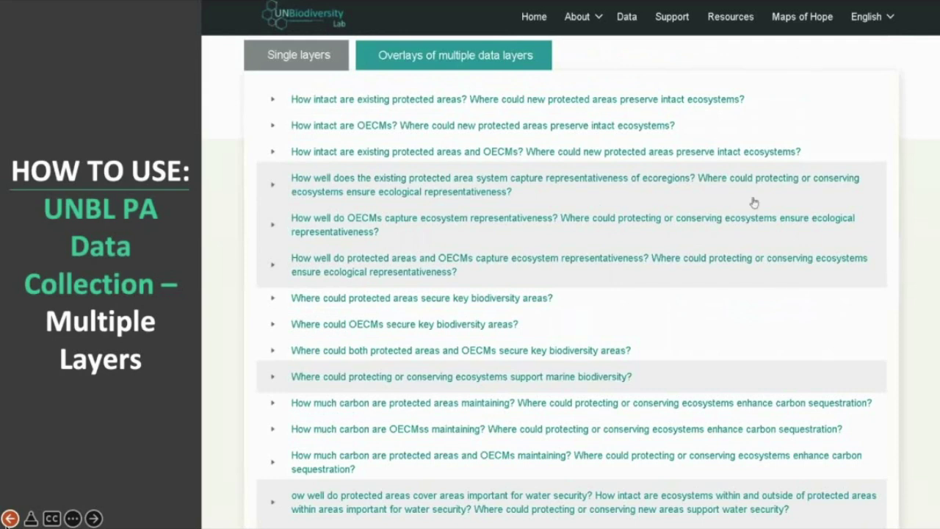
left_click(271, 102)
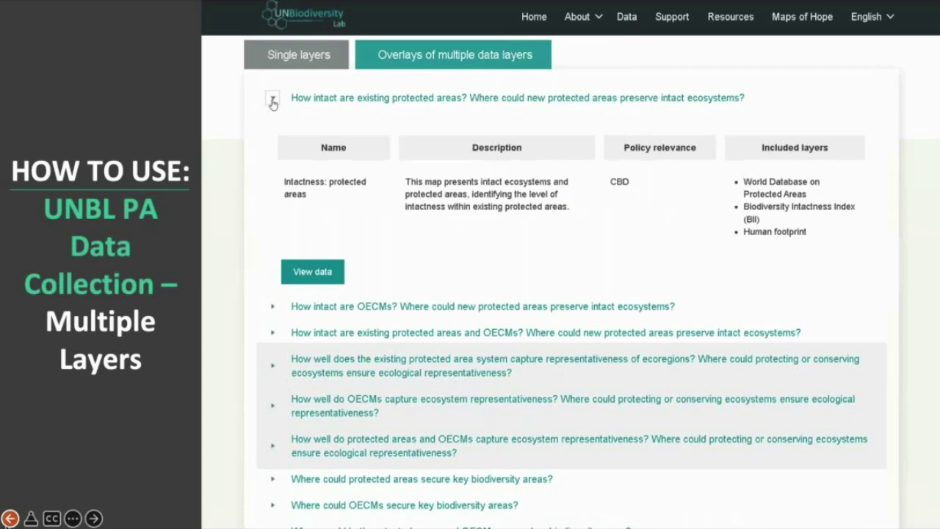
left_click(333, 278)
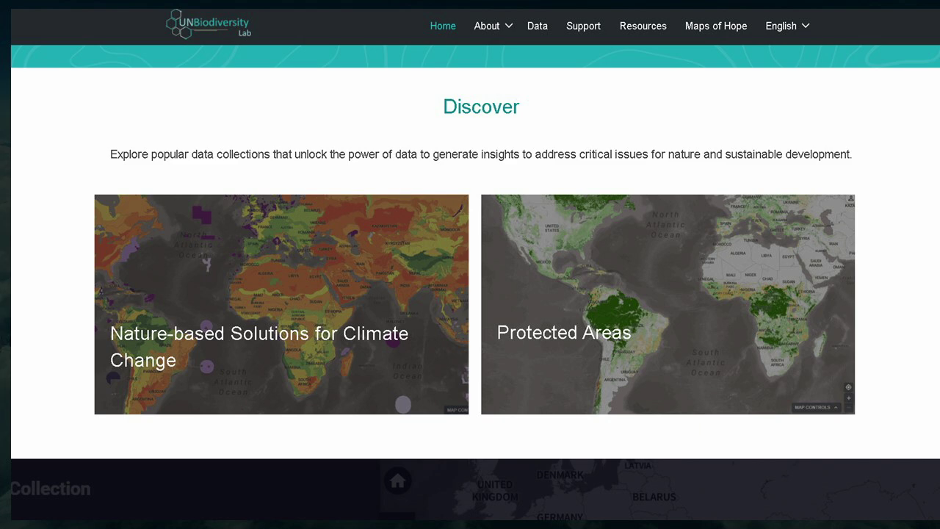
Step: Open the Nature-based Solutions for Climate Change data collection and read its description and usage steps
mouse_move(340, 380)
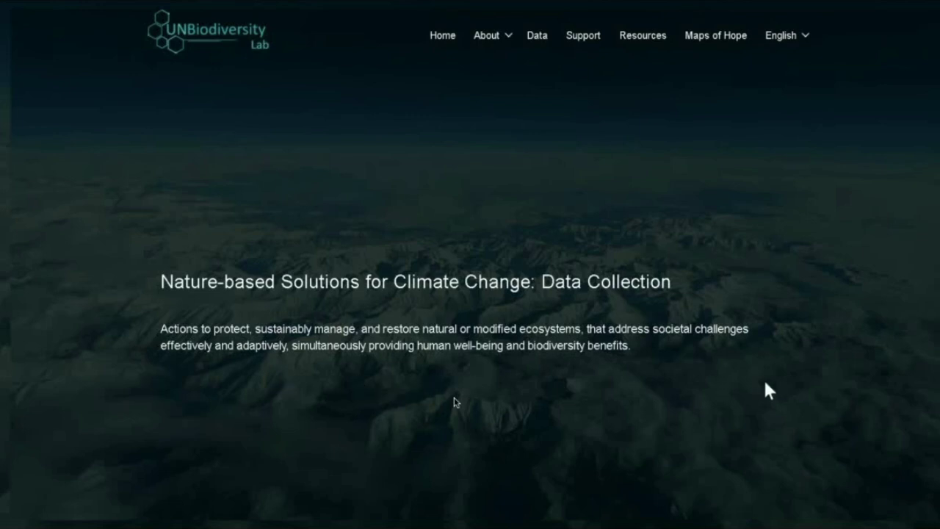
scroll(766, 390, "down", 4)
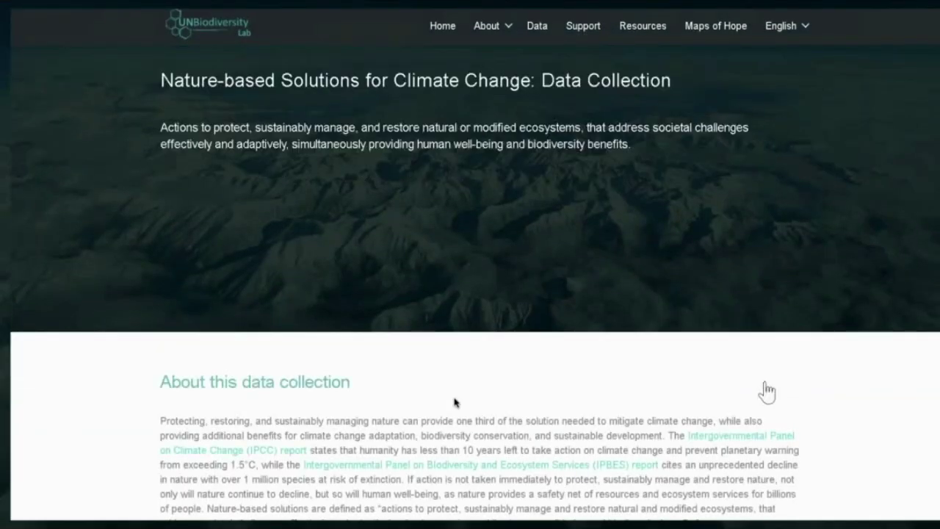
scroll(766, 391, "down", 1)
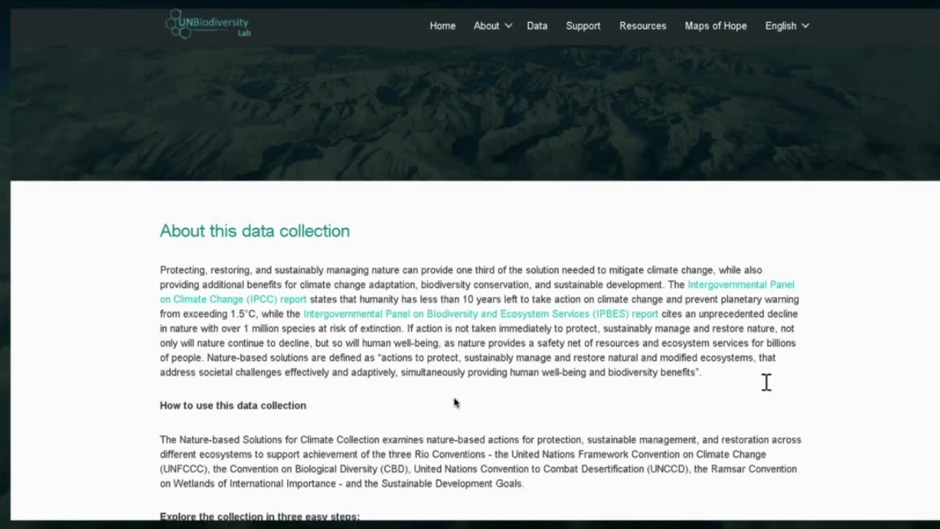
scroll(766, 389, "down", 1)
scroll(766, 390, "down", 1)
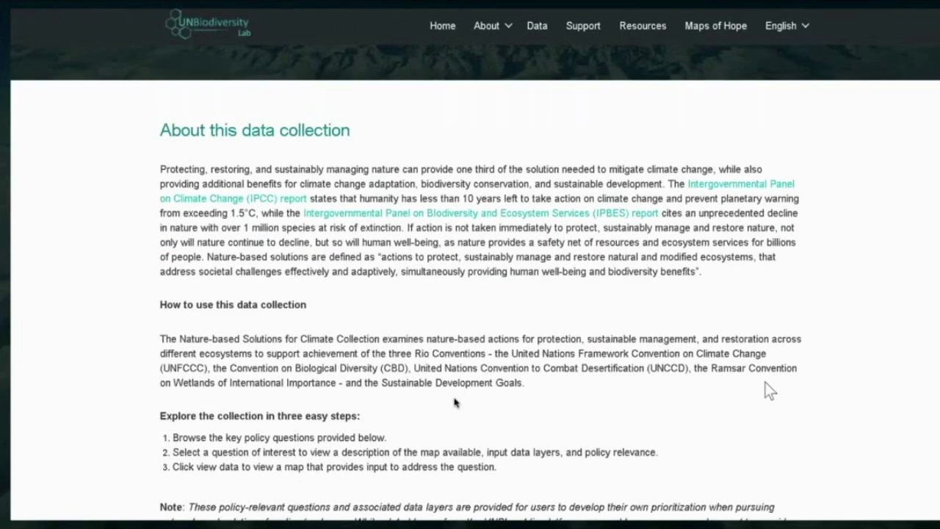
scroll(765, 381, "down", 1)
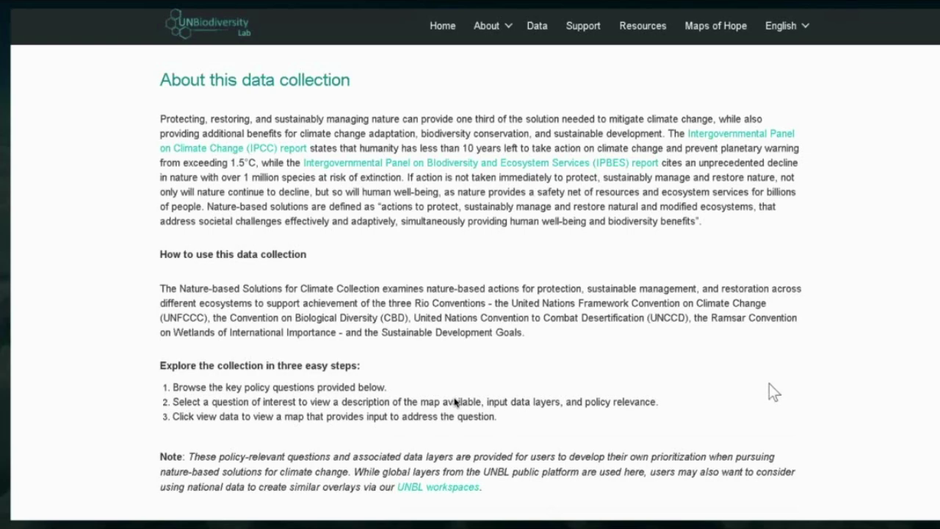
scroll(769, 383, "down", 1)
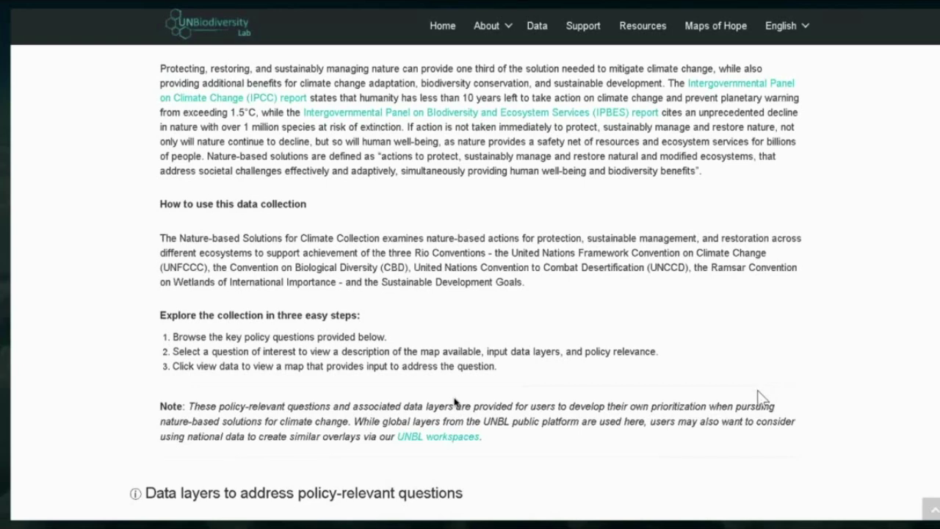
scroll(758, 387, "down", 1)
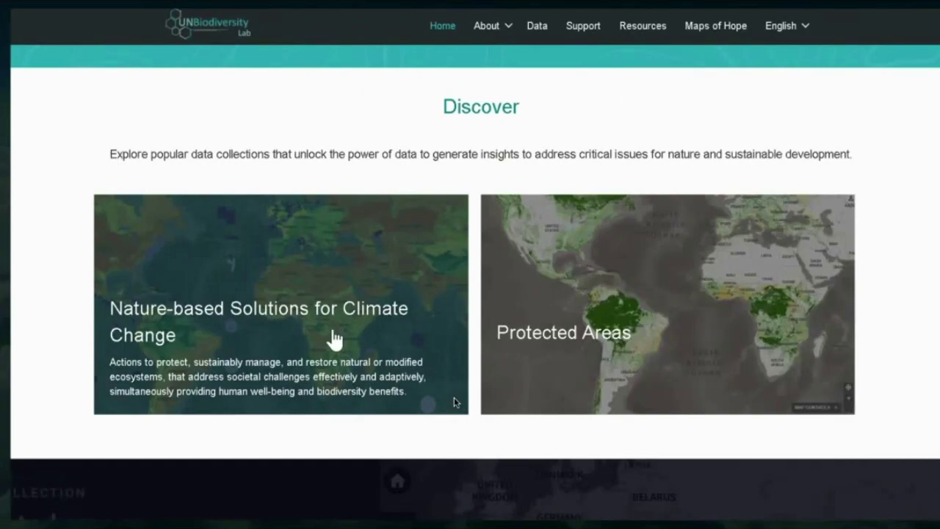
Step: Open the Nature-based Solutions for Climate Change collection and view the Biomass carbon map for the above ground biomass carbon question
left_click(334, 339)
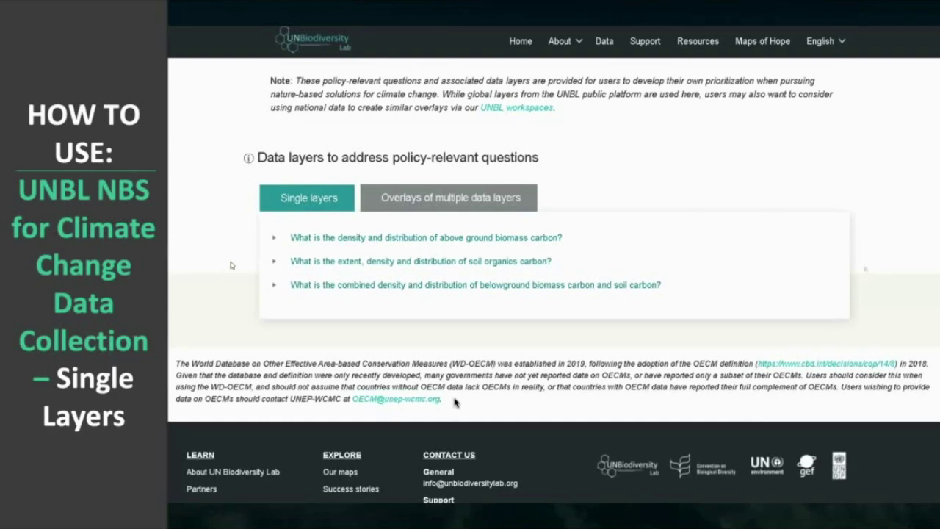
left_click(274, 237)
scroll(454, 401, "down", 1)
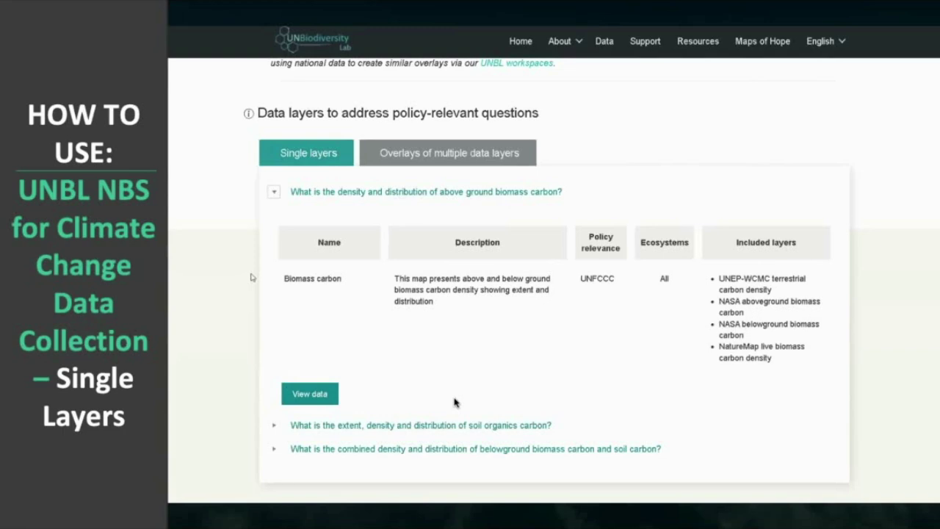
left_click(326, 396)
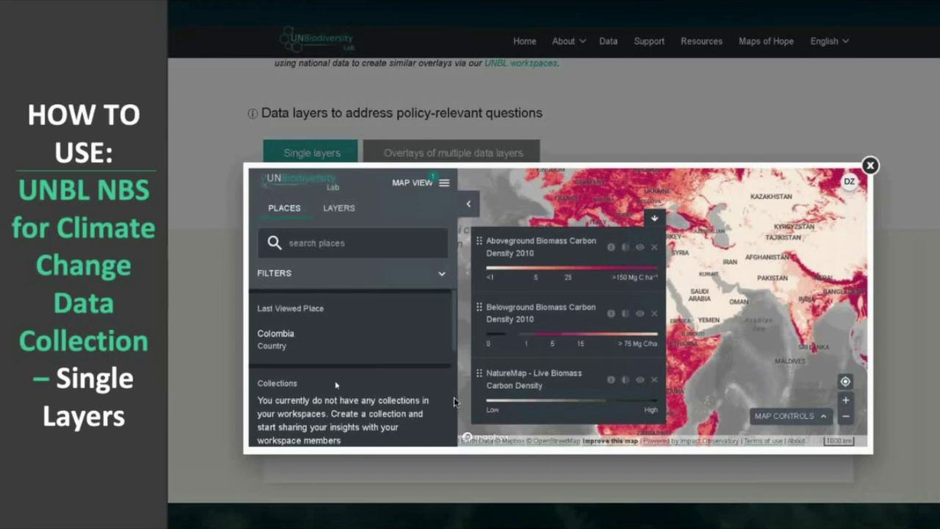
Step: Focus the biomass carbon map on Colombia and toggle the visibility of the Aboveground and Belowground Biomass Carbon Density 2010 layers
left_click(371, 334)
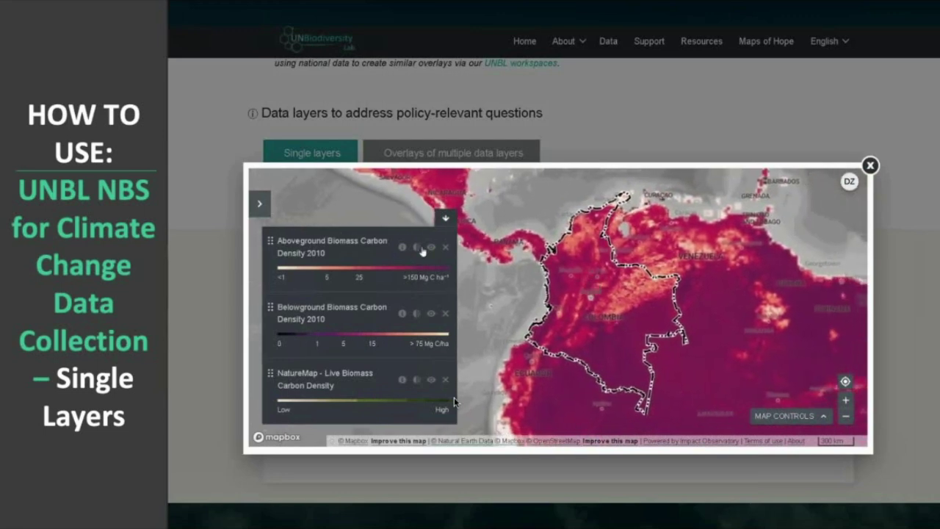
left_click(431, 247)
left_click(431, 313)
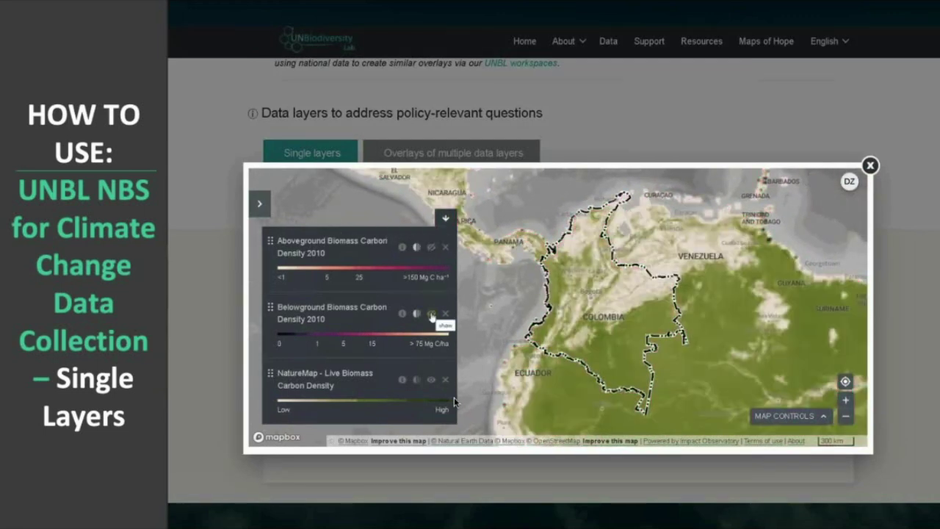
Step: Reduce the Aboveground and Belowground Biomass Carbon Density 2010 layers to about half opacity and check the NatureMap layer's opacity setting
left_click(417, 247)
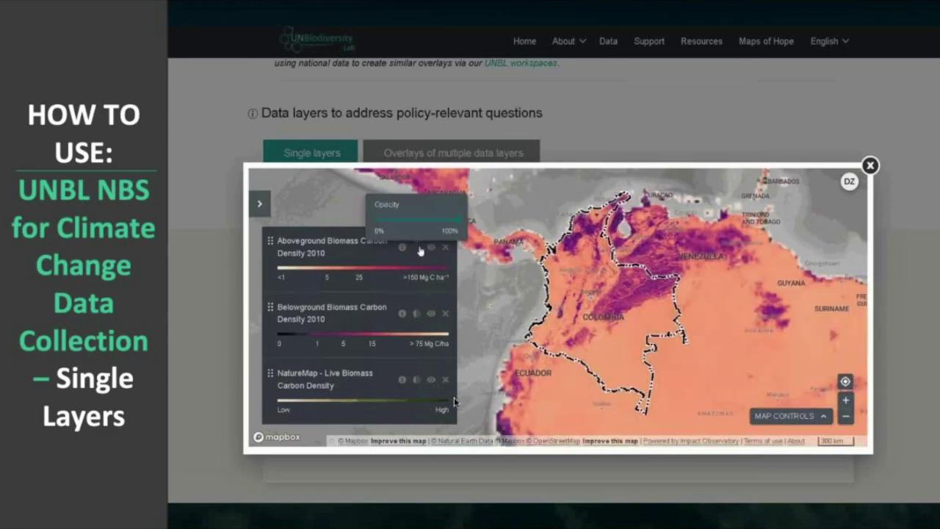
left_click(416, 220)
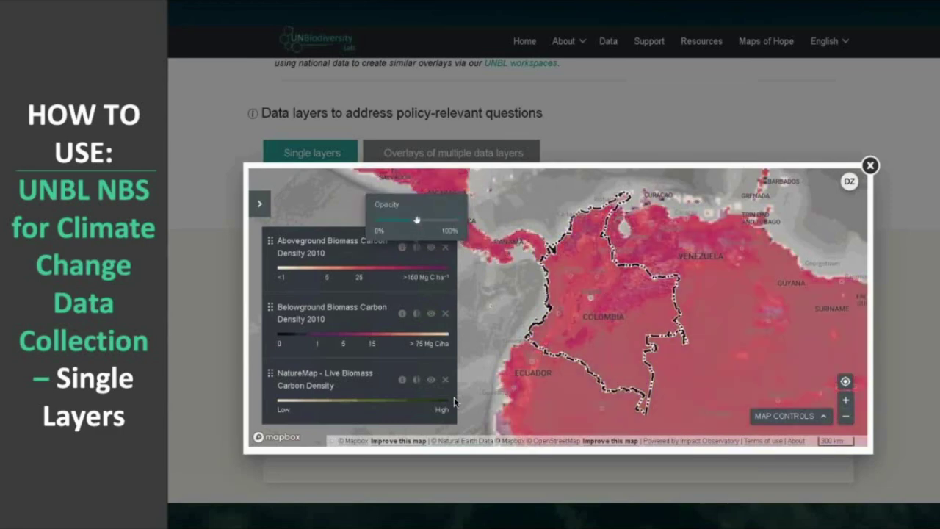
left_click(416, 314)
left_click(420, 287)
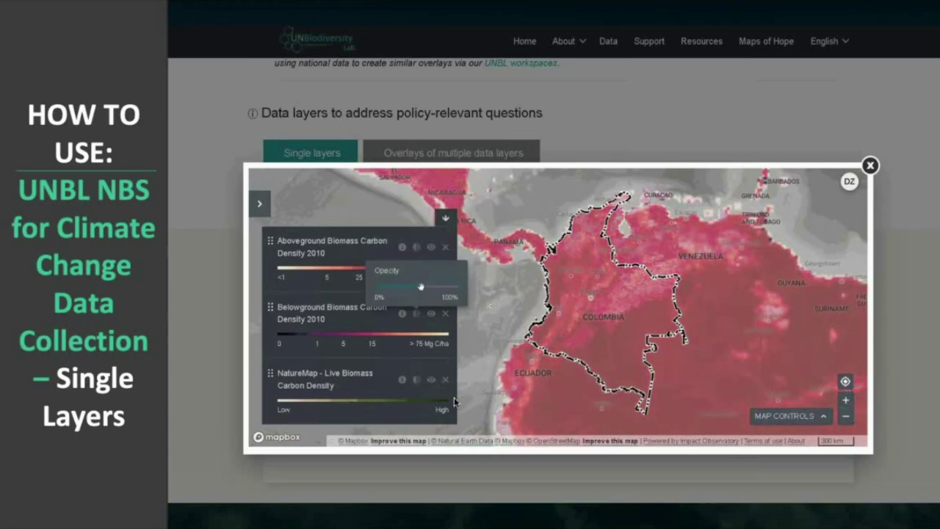
left_click(416, 380)
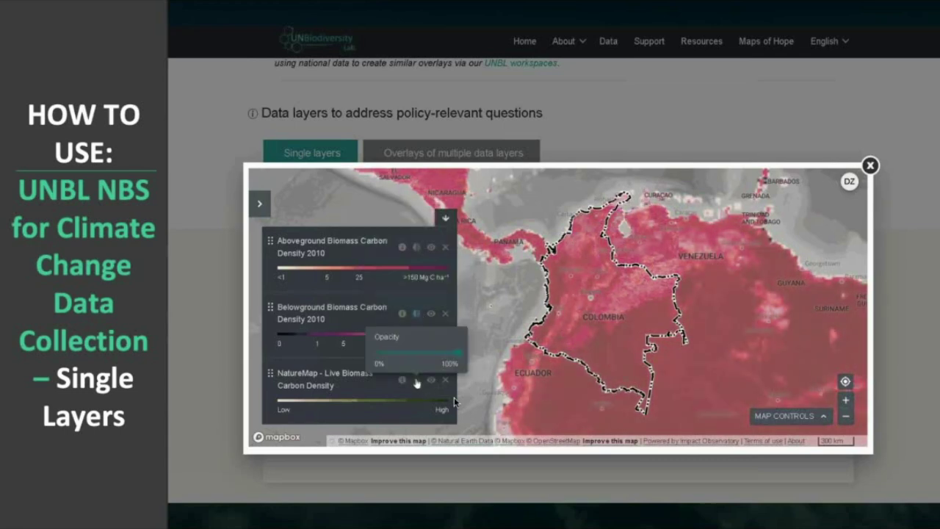
left_click(416, 380)
left_click(431, 379)
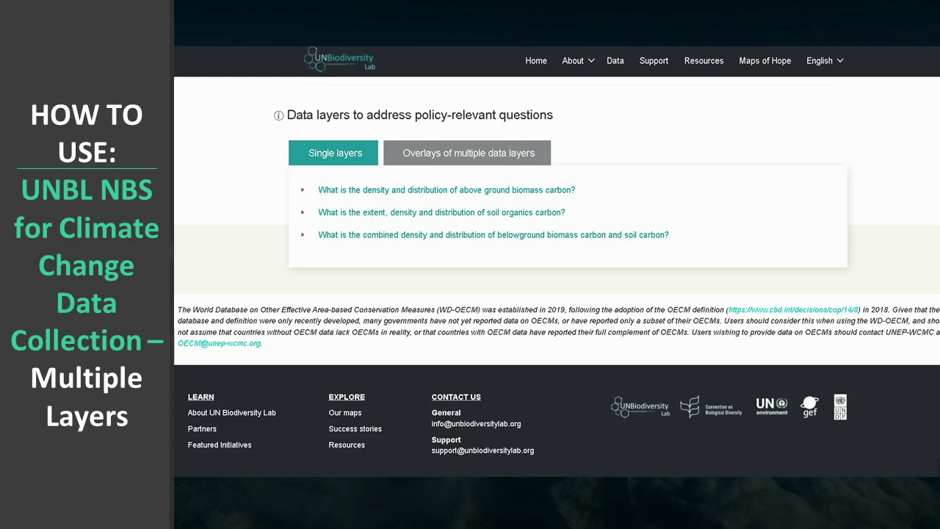
Step: Show the collection's overlays of multiple data layers and look through the policy questions on forests, wetlands, coasts, croplands and grasslands
left_click(505, 162)
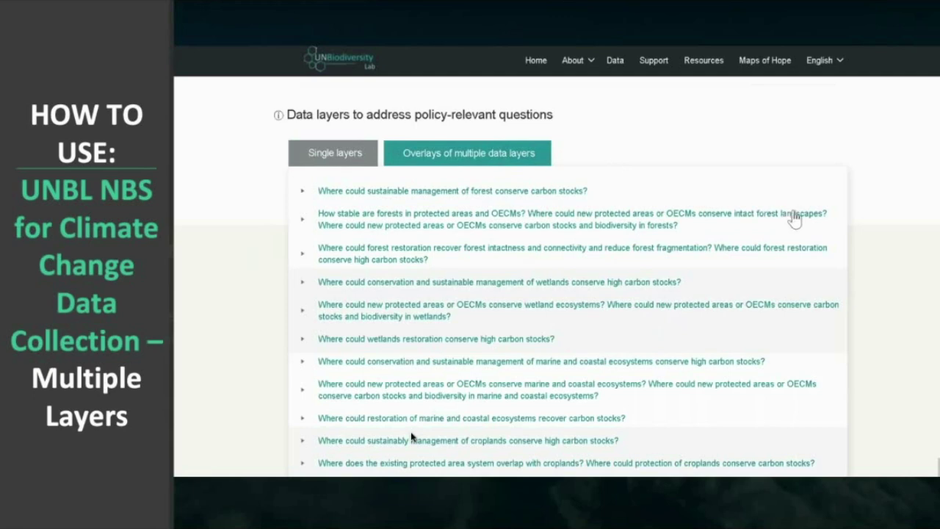
scroll(794, 219, "down", 1)
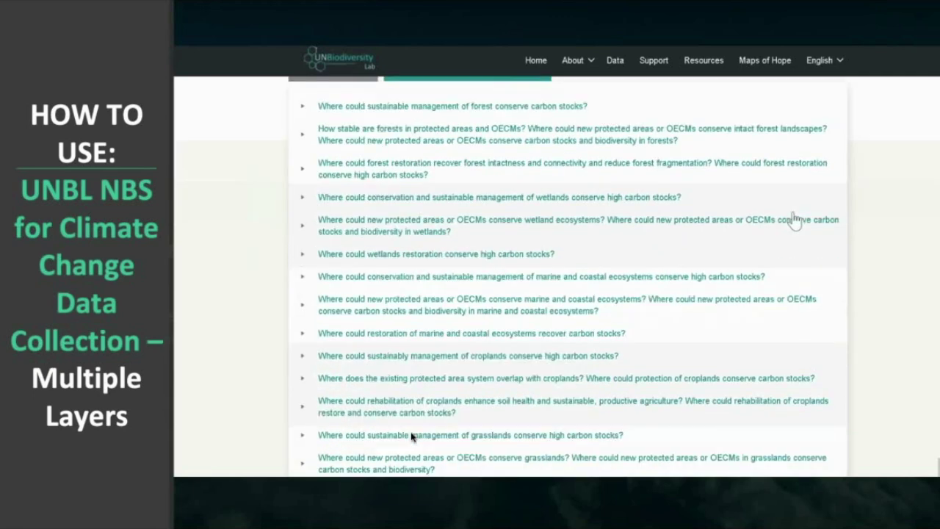
scroll(793, 219, "down", 1)
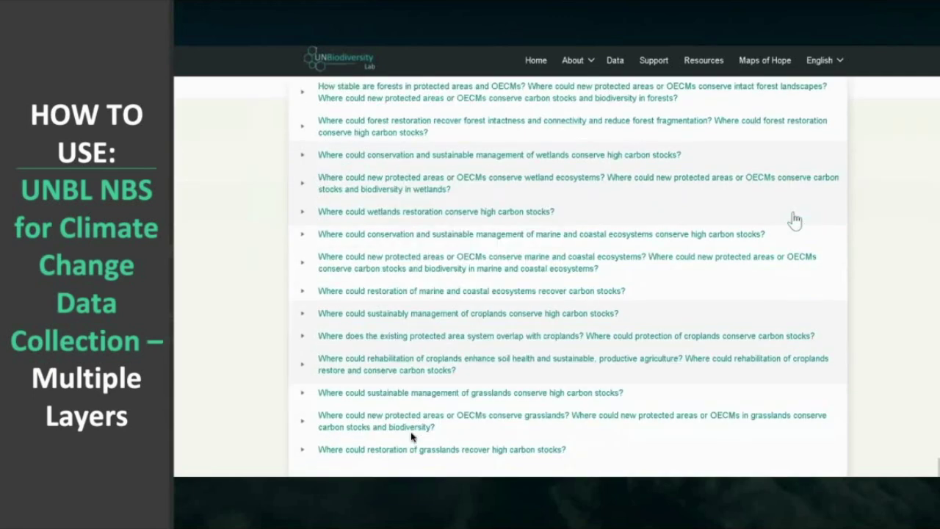
scroll(795, 219, "down", 1)
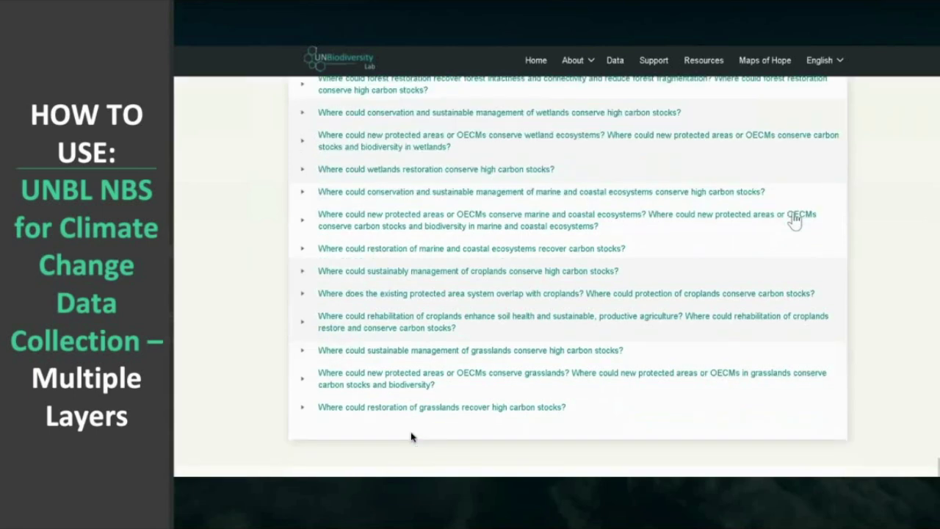
scroll(795, 219, "up", 1)
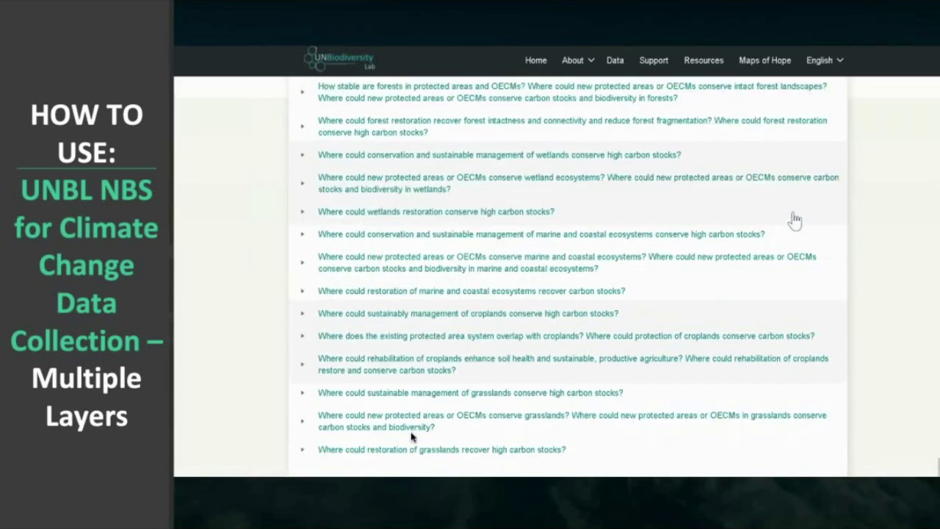
scroll(794, 219, "up", 1)
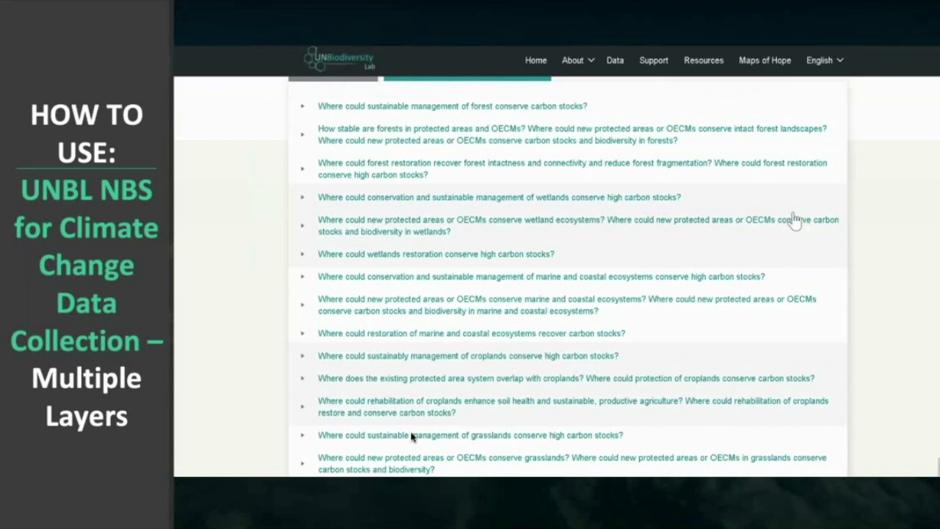
scroll(291, 239, "up", 1)
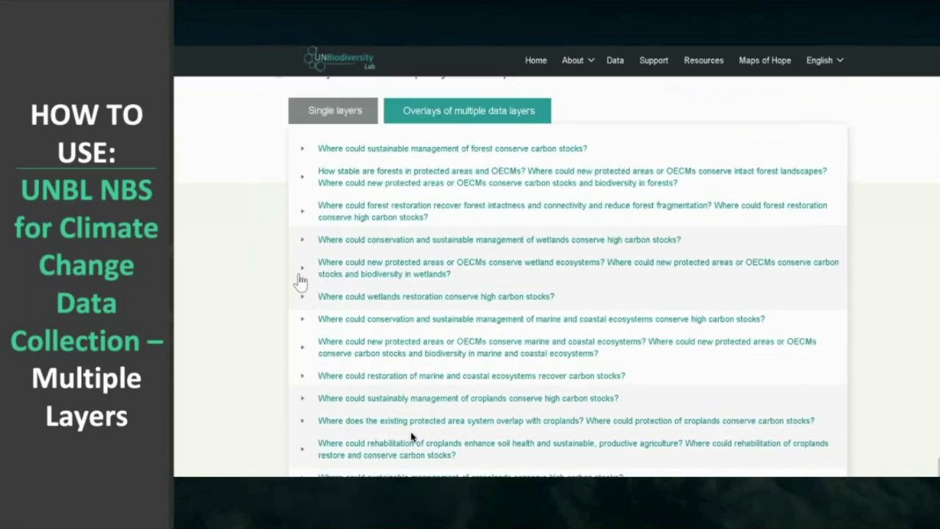
Step: Expand the question on conservation and sustainable management of marine and coastal ecosystems and review its map description and included layers
left_click(303, 325)
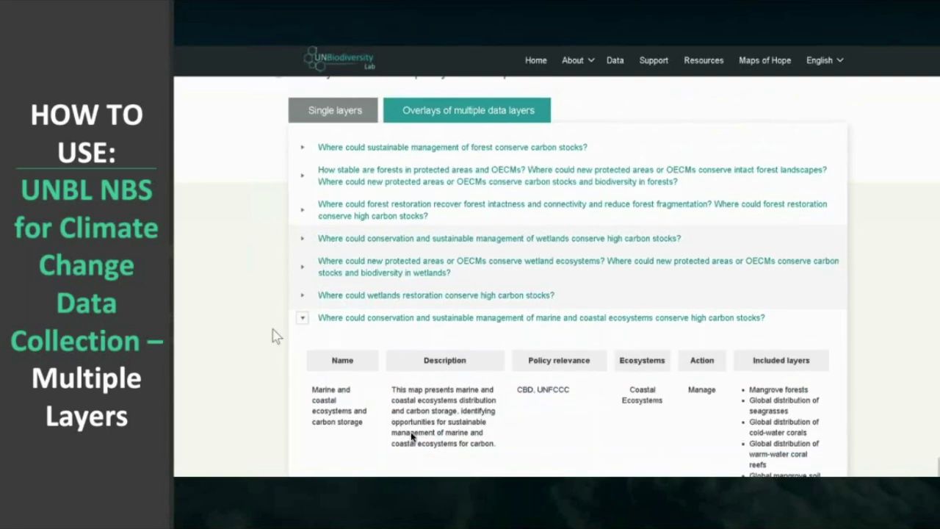
scroll(274, 333, "down", 2)
scroll(275, 335, "down", 2)
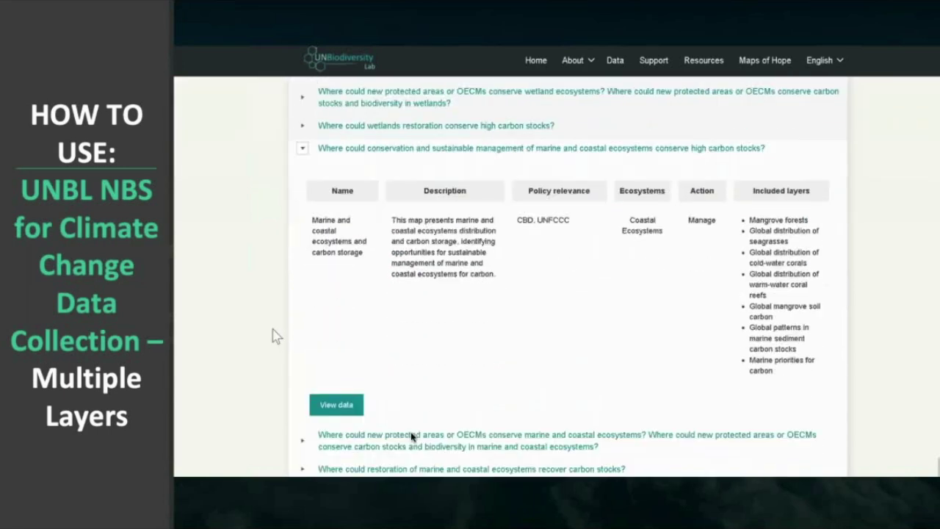
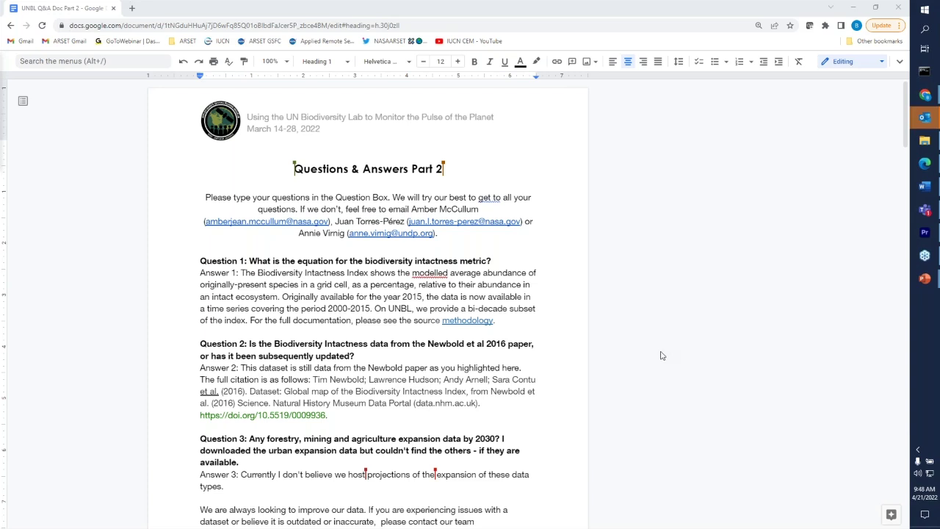
Step: Switch to the Questions & Answers Part 2 document in Google Docs and highlight the contact names and e-mails in its introduction
mouse_move(600, 306)
left_click_drag(412, 210, 442, 238)
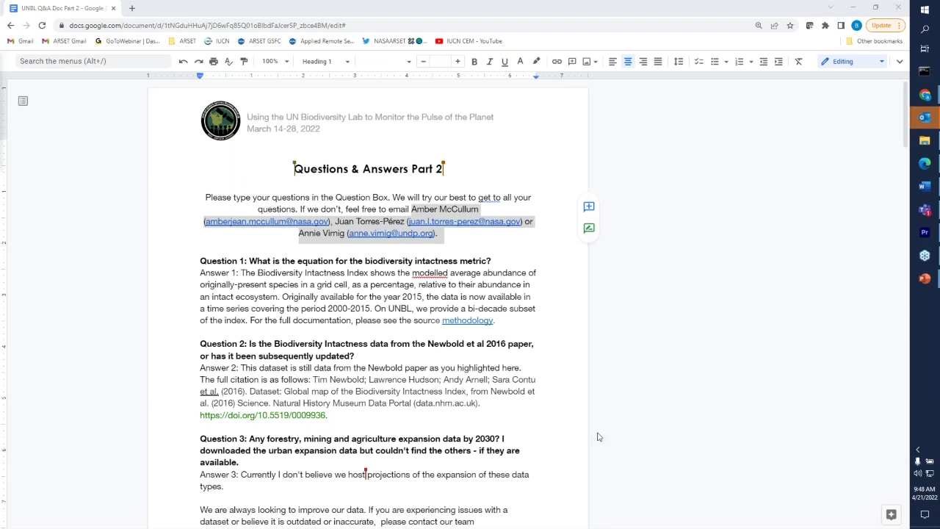
left_click(526, 419)
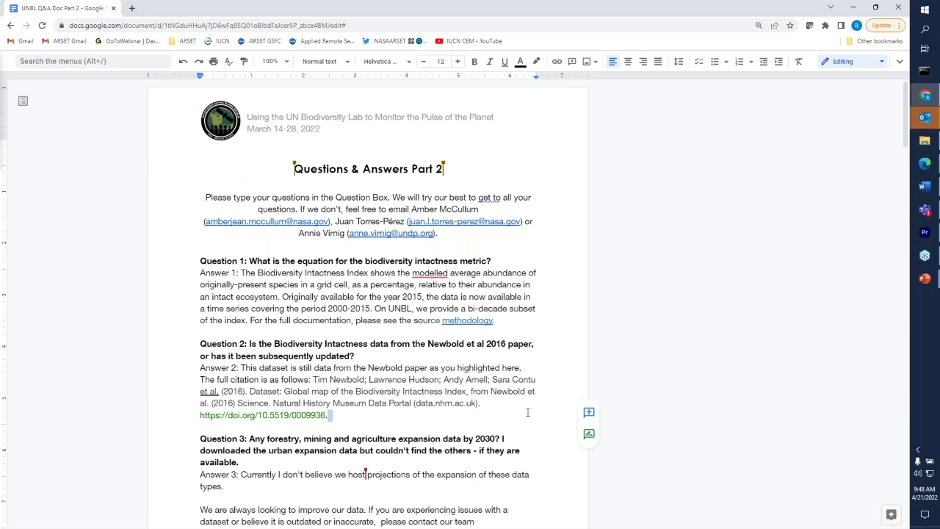
key("Left")
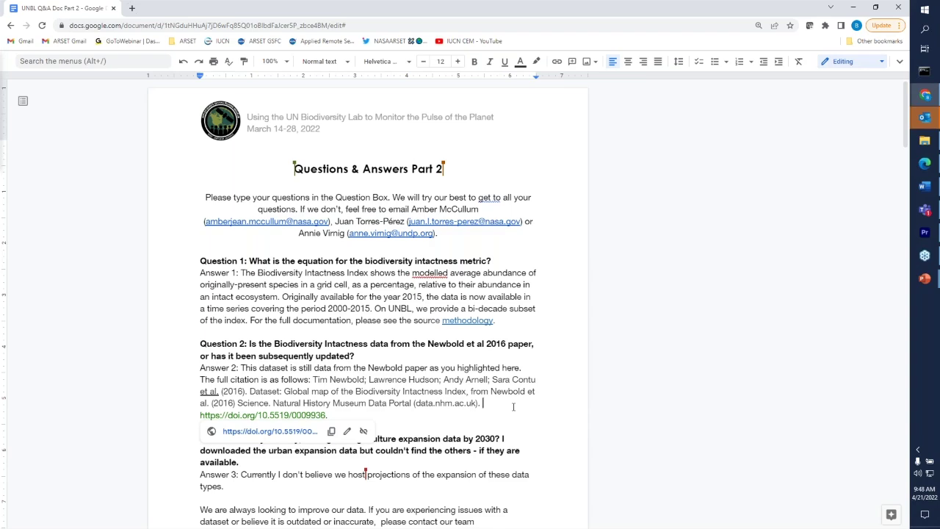
Step: Highlight the full documentation sentence in Answer 1 and copy the link behind its word "methodology"
scroll(513, 407, "down", 5)
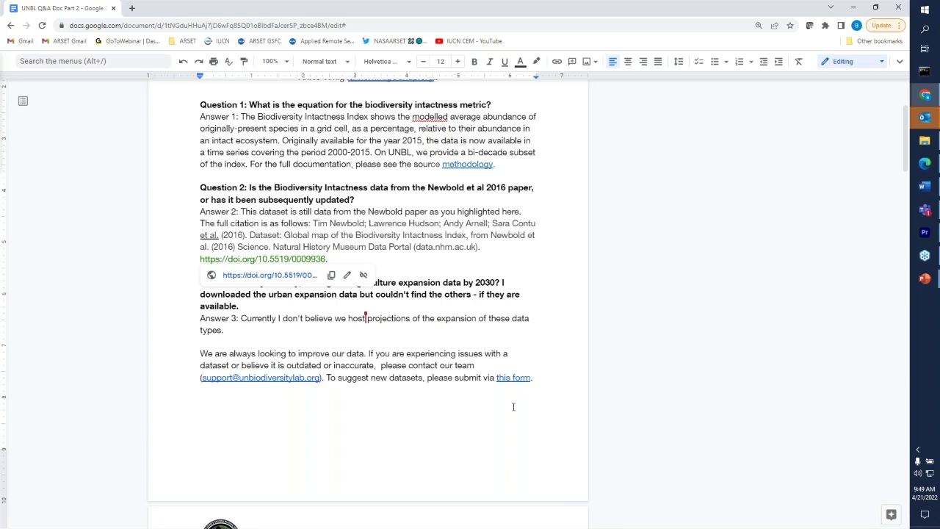
left_click(252, 164)
left_click_drag(251, 164, 507, 164)
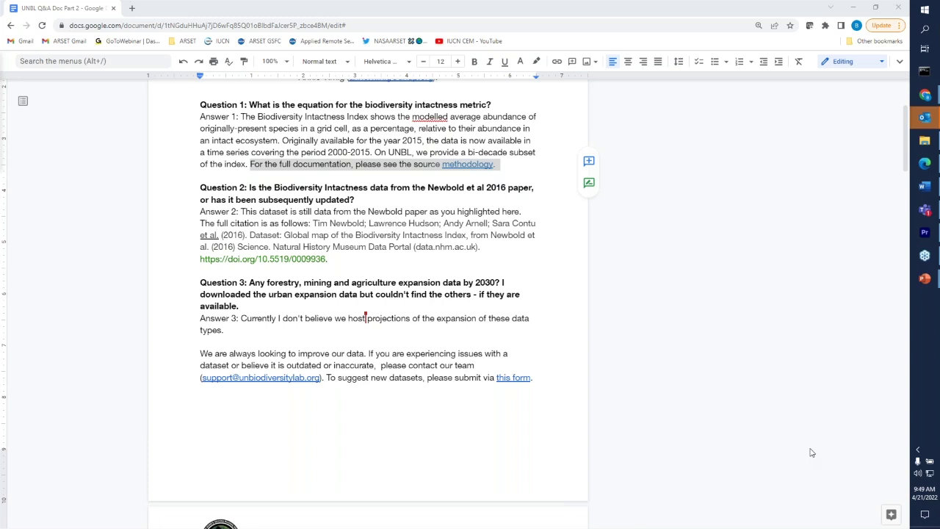
left_click(480, 429)
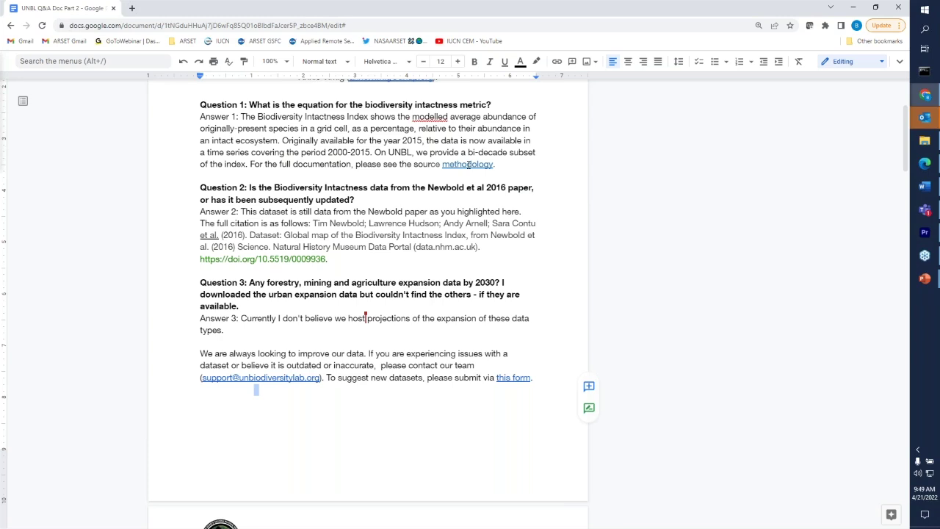
left_click(468, 164)
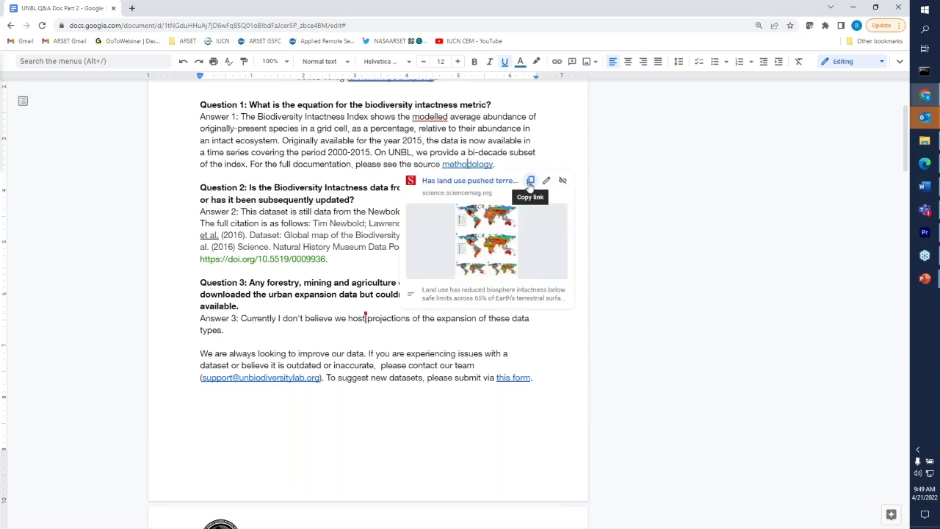
left_click(531, 180)
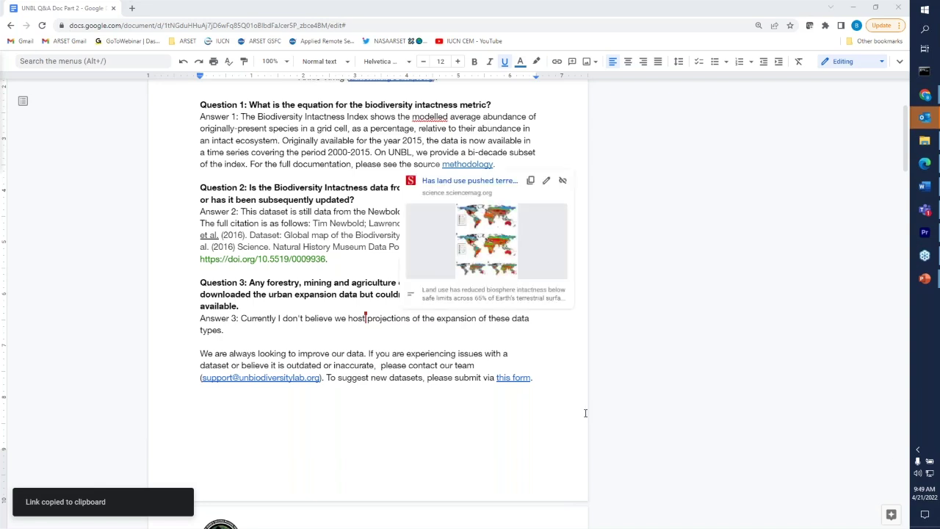
left_click(436, 433)
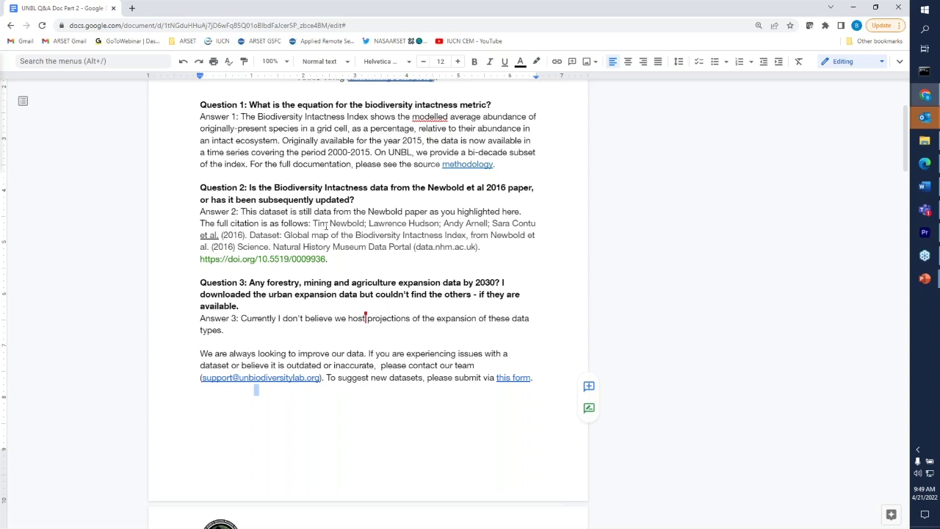
Step: Highlight the full dataset citation with its DOI link in Answer 2, and clear the selection
left_click_drag(315, 222, 334, 256)
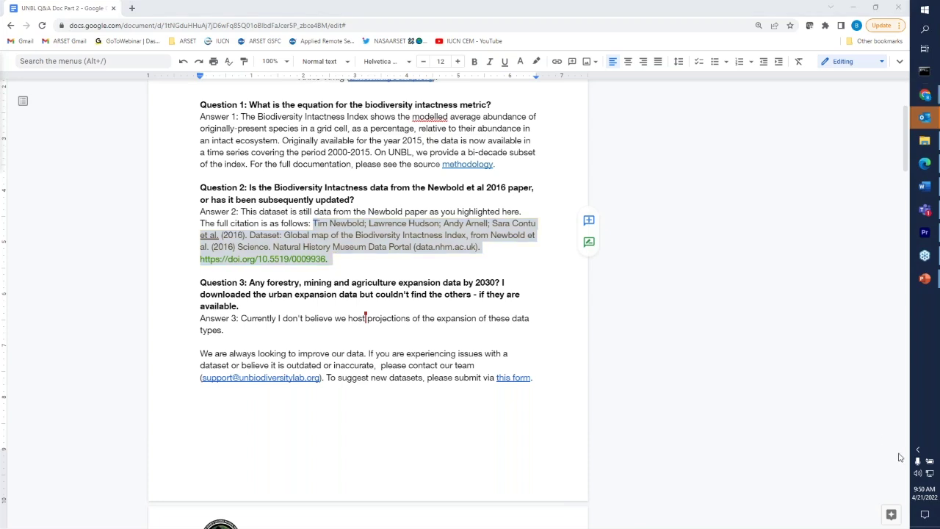
left_click(468, 422)
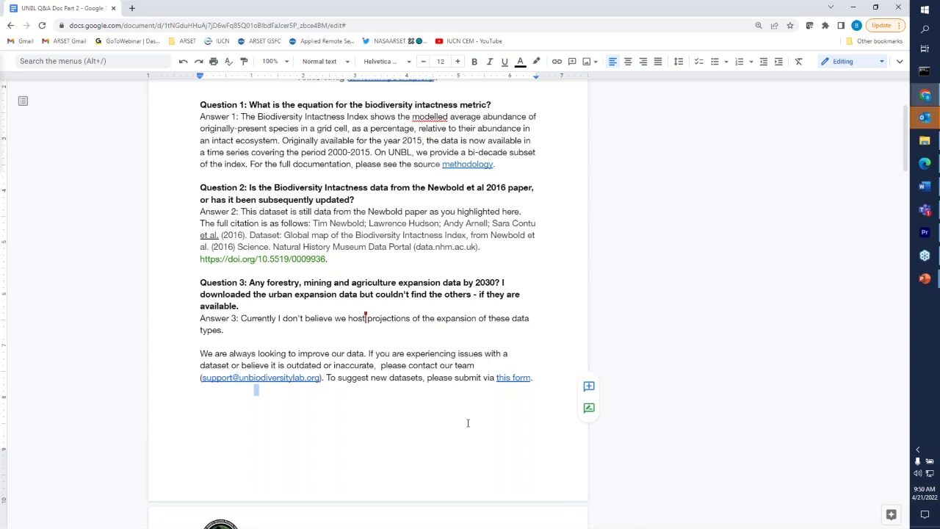
key("BackSpace")
Step: Highlight the paragraph on reporting data issues under Answer 3 and copy the link behind "this form" for suggesting new datasets
left_click_drag(200, 352, 539, 373)
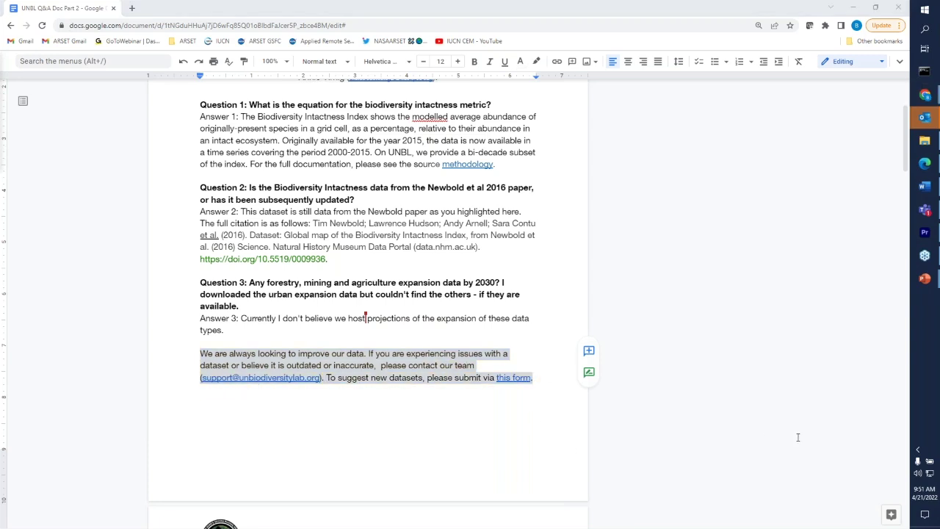
left_click(515, 378)
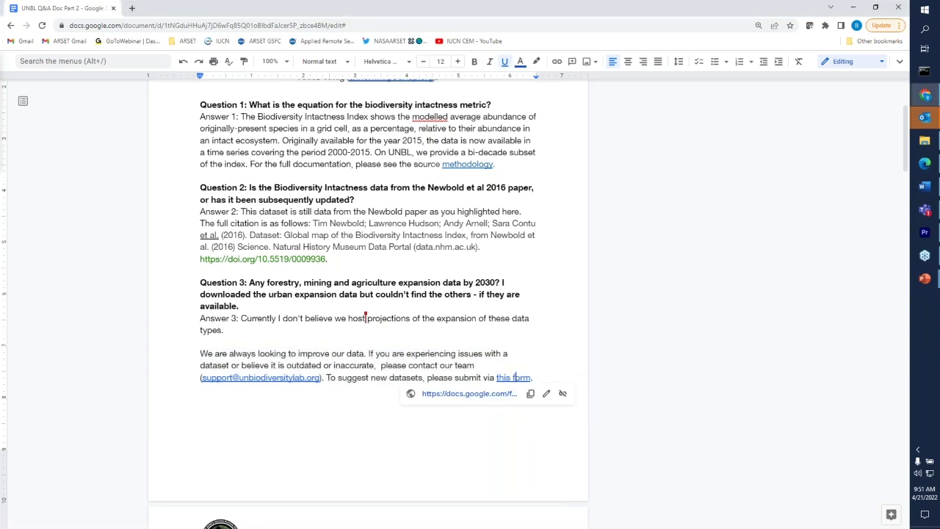
left_click(530, 393)
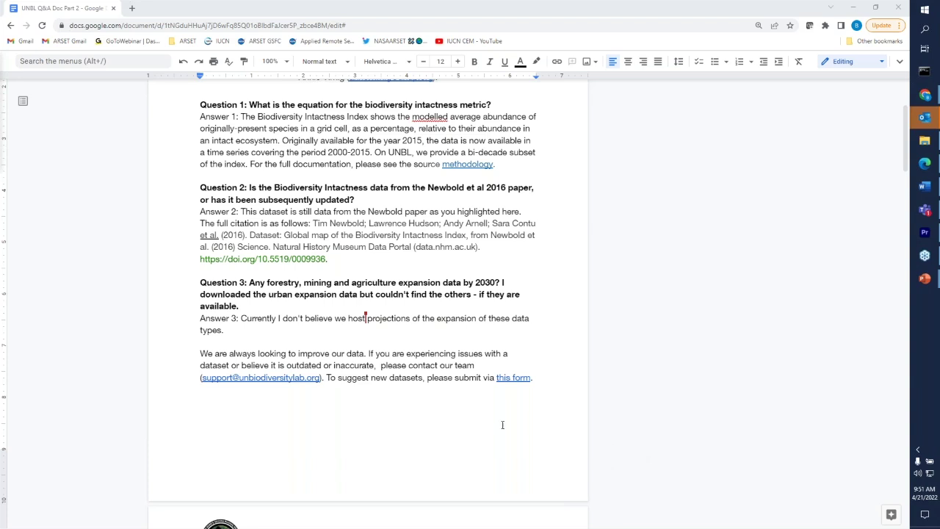
double_click(539, 381)
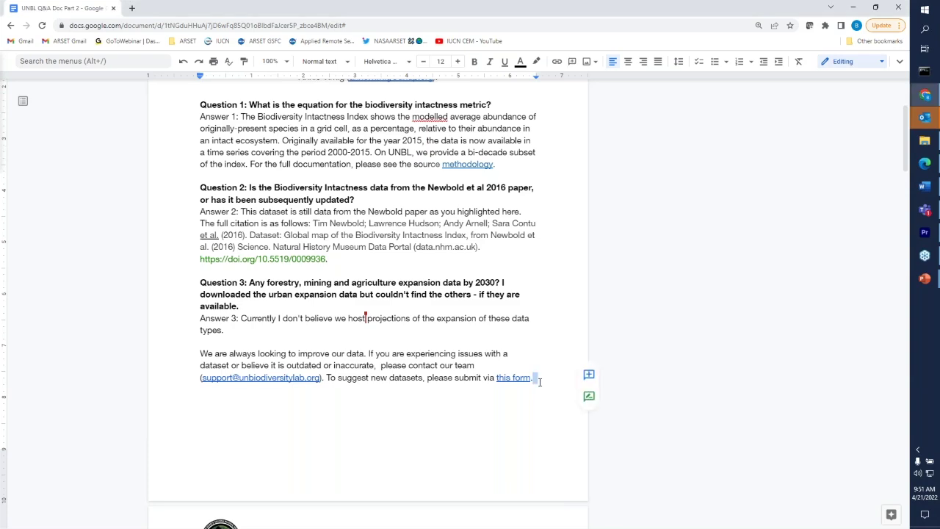
Step: Read through Questions 4 to 7 and their answers, and return to the crop suitability paragraph under Answer 3
scroll(539, 381, "down", 5)
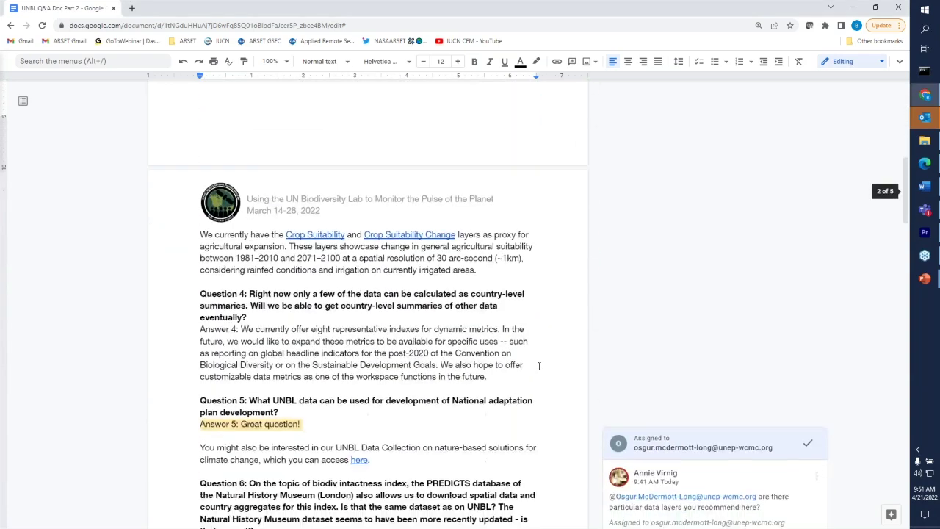
scroll(537, 350, "down", 5)
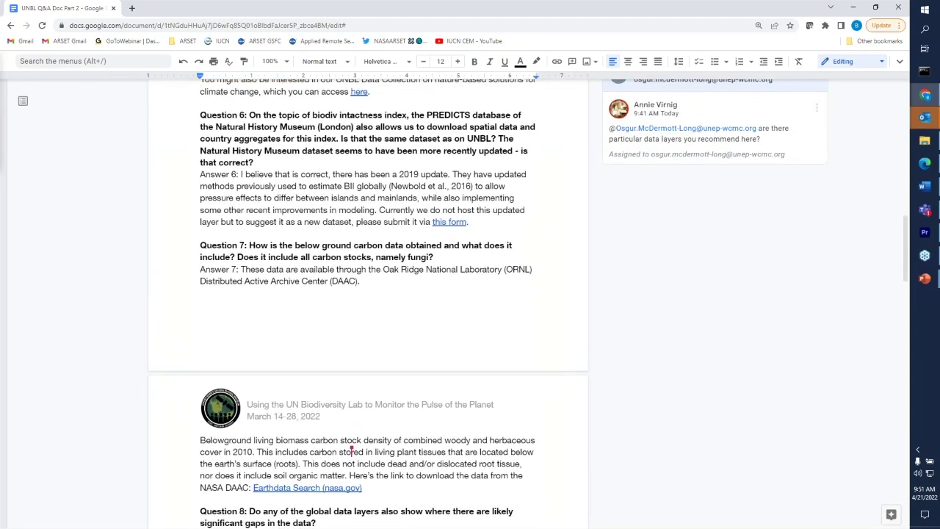
left_click(456, 301)
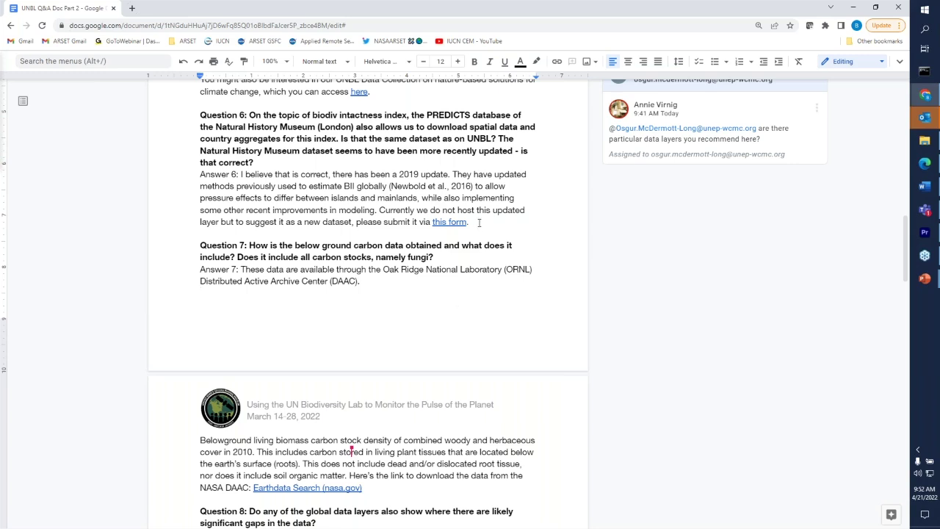
left_click(479, 221)
scroll(340, 210, "down", 1)
scroll(340, 210, "down", 1)
scroll(340, 210, "up", 8)
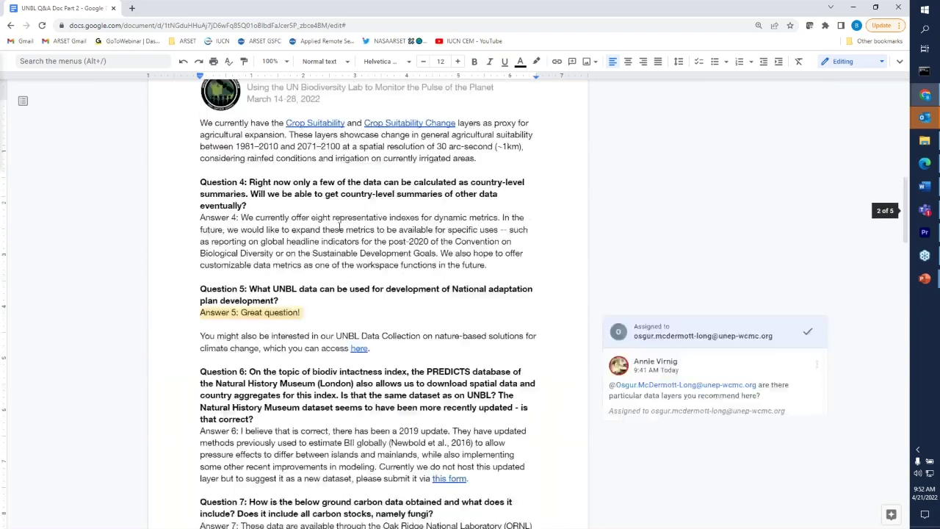
scroll(339, 225, "down", 3)
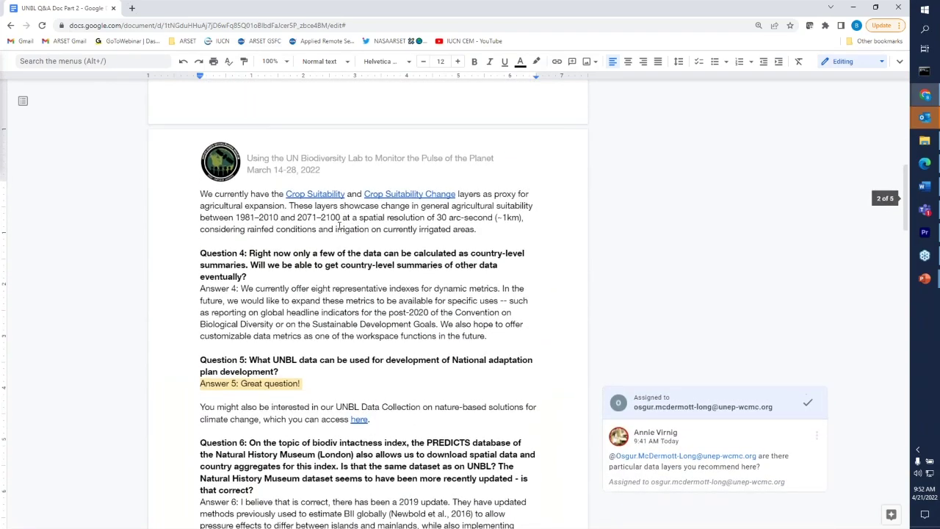
scroll(340, 225, "down", 1)
scroll(340, 225, "up", 4)
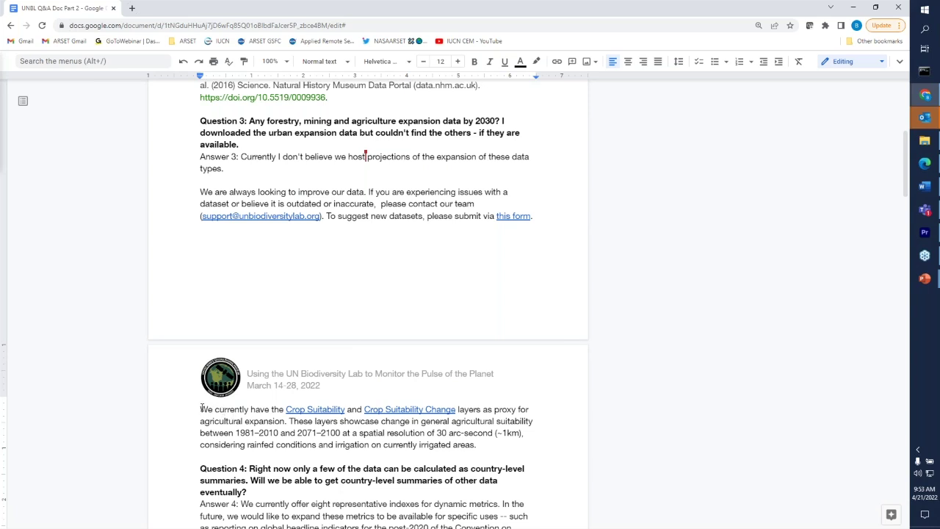
Step: Highlight the sentence on layers serving as a proxy for agricultural expansion and copy the link behind "Crop Suitability"
left_click_drag(201, 408, 289, 422)
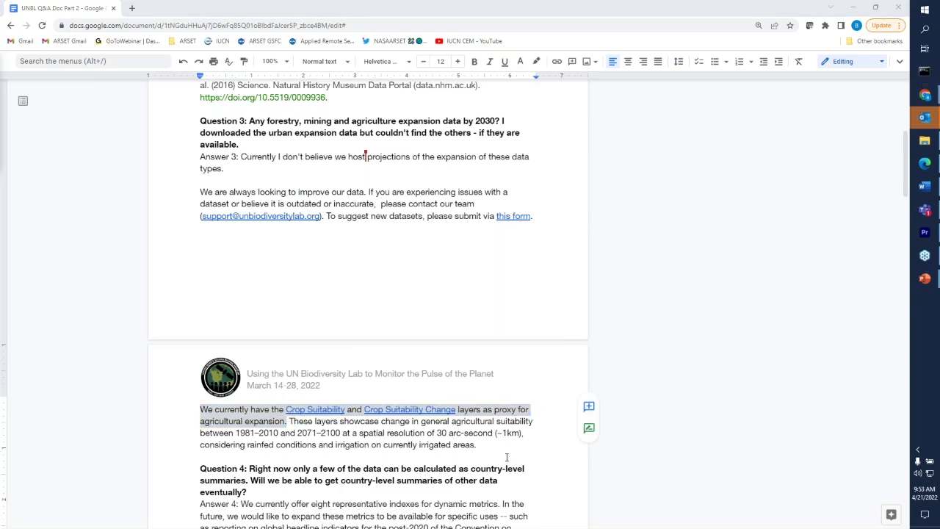
left_click(201, 457)
left_click(327, 409)
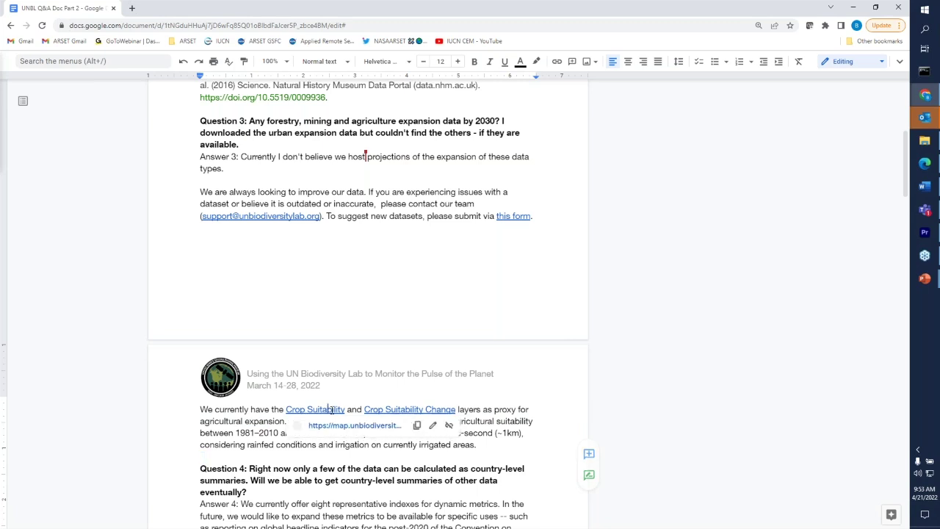
left_click(416, 426)
left_click(496, 445)
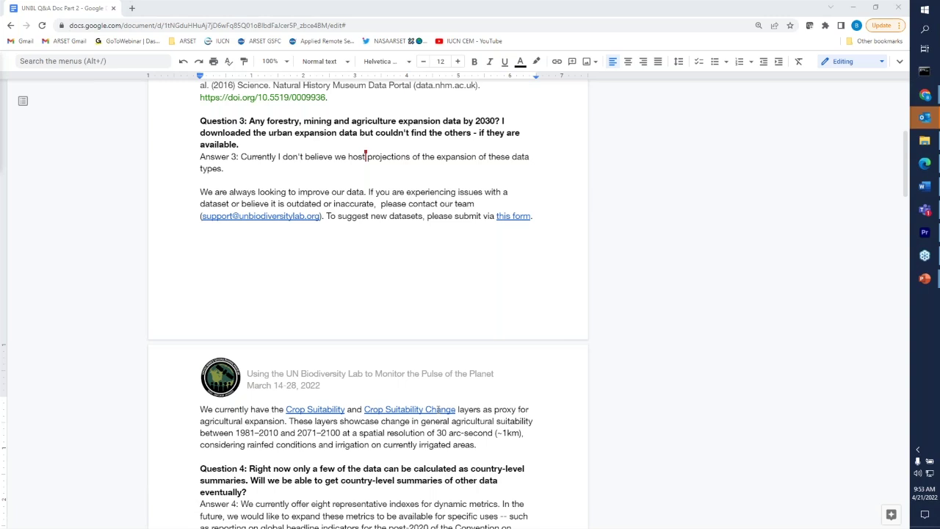
Step: Copy the link behind "Crop Suitability Change" in the same paragraph and clear the link preview
left_click(437, 409)
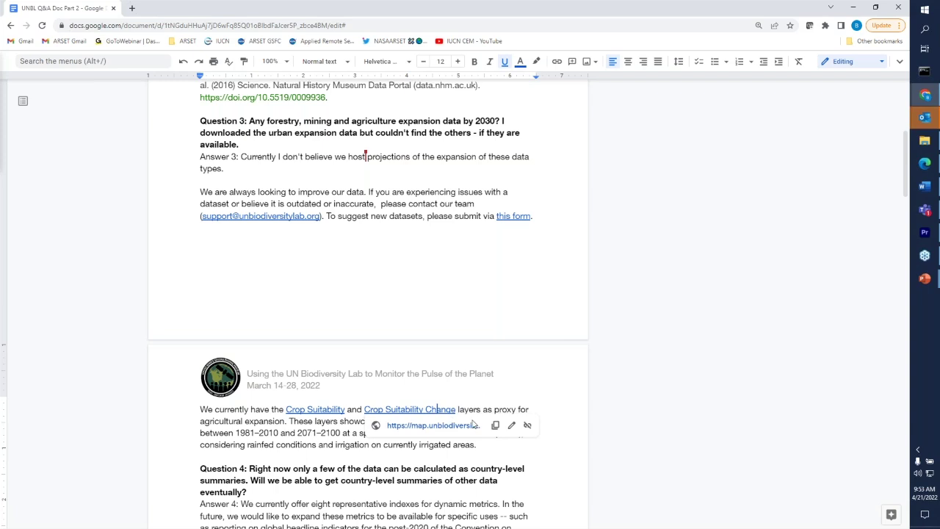
left_click(495, 426)
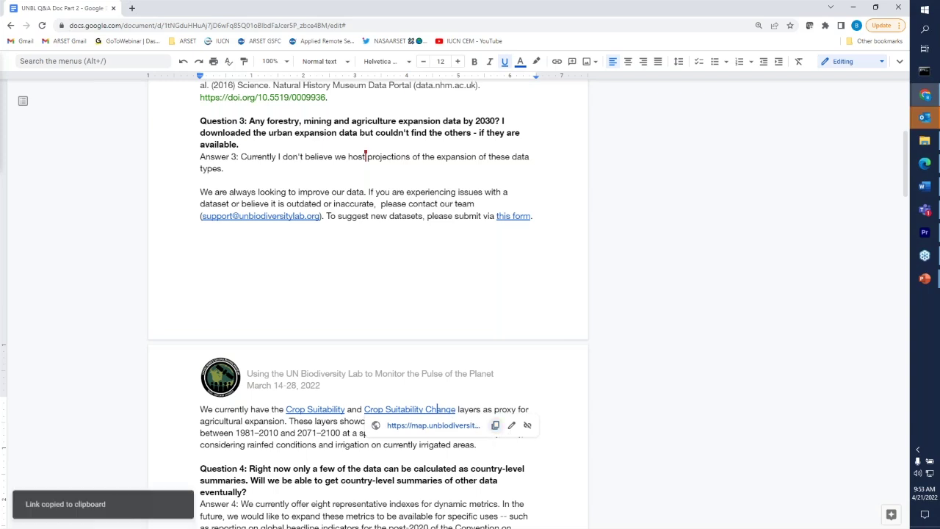
left_click(537, 448)
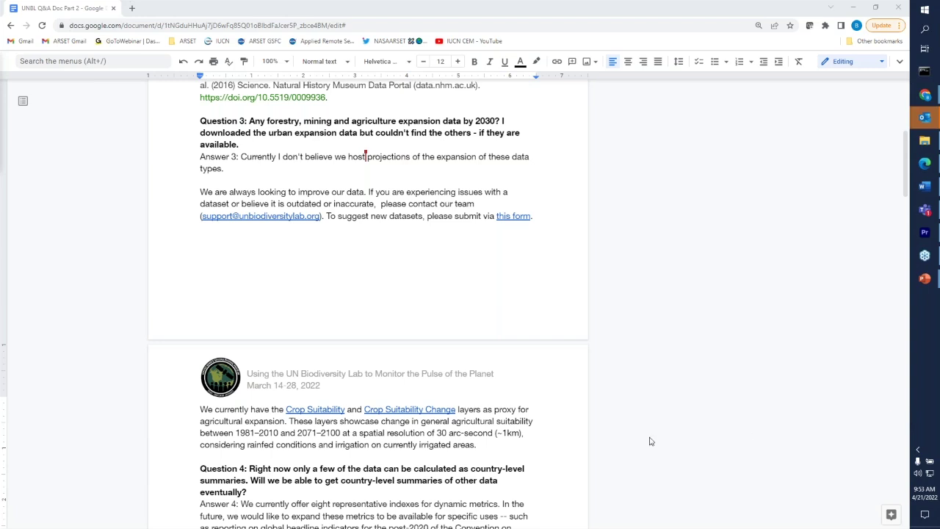
left_click(496, 446)
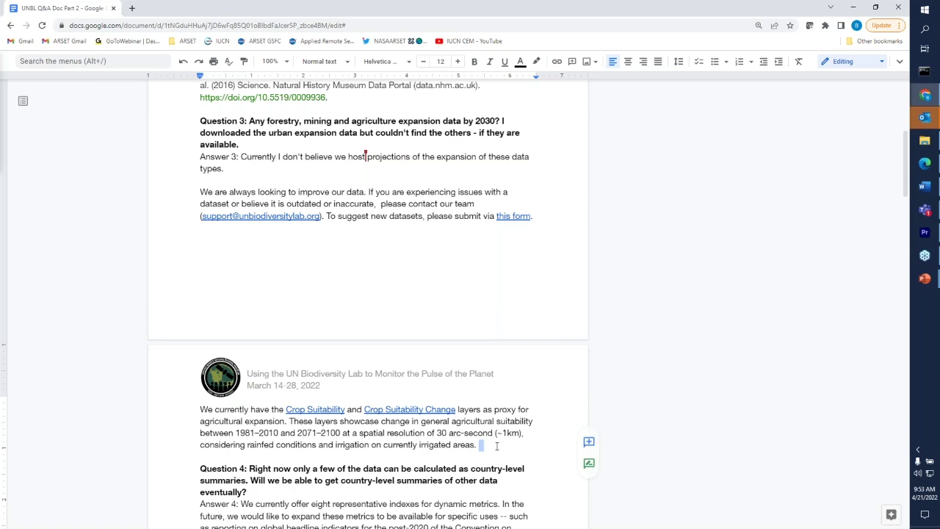
Step: Highlight the text from "UNBL Data Collection" through the word "here" under Answer 5, and clear the selection
scroll(497, 445, "down", 3)
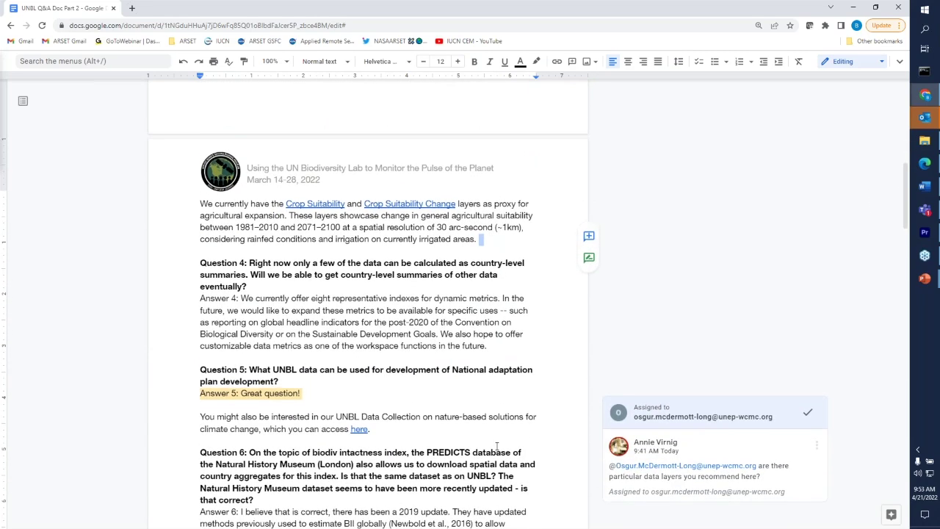
left_click(432, 353)
scroll(440, 367, "up", 1)
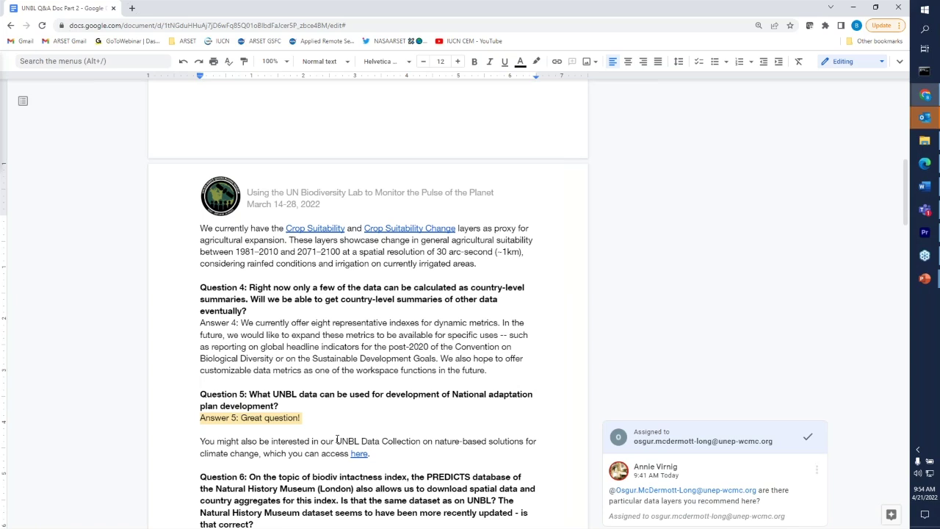
left_click(337, 441)
left_click(370, 453, "shift")
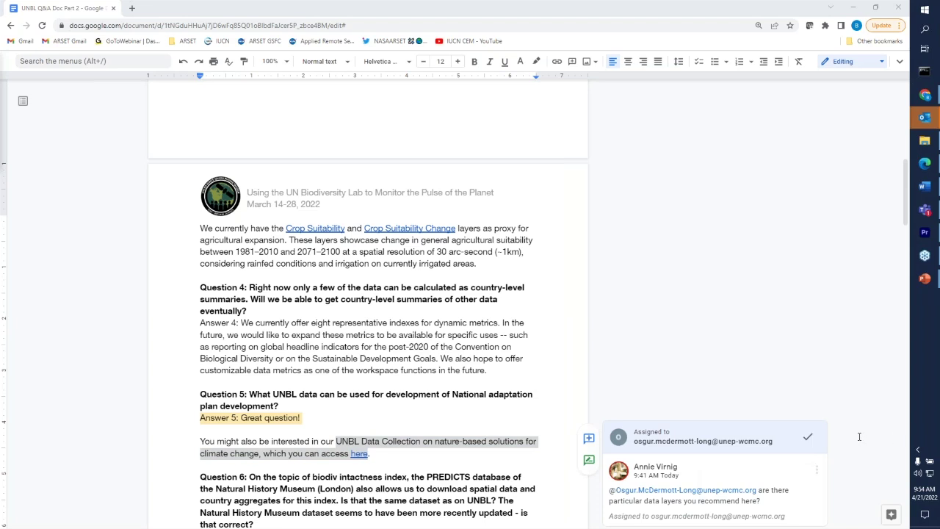
left_click(384, 456)
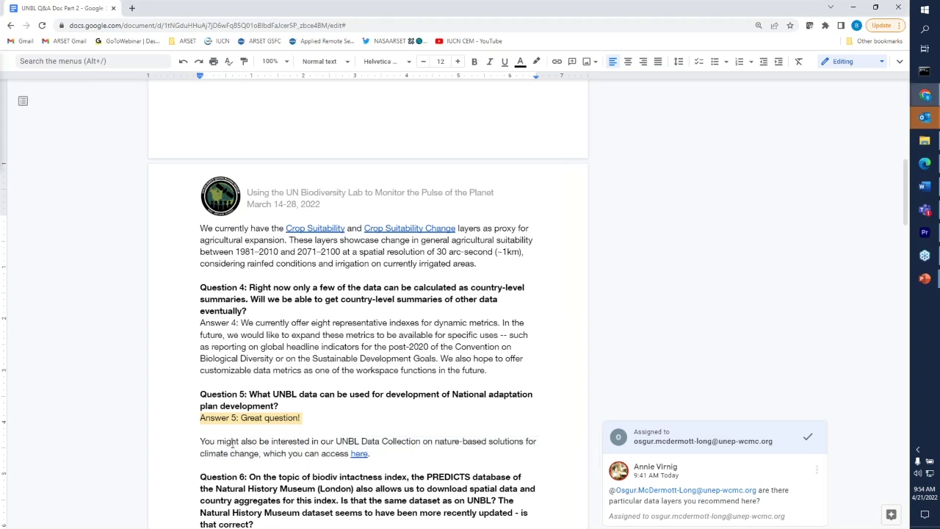
Step: Highlight the full sentence on the nature-based solutions data collection under Answer 5 and copy the link behind "here"
left_click(201, 441)
left_click_drag(202, 441, 376, 453)
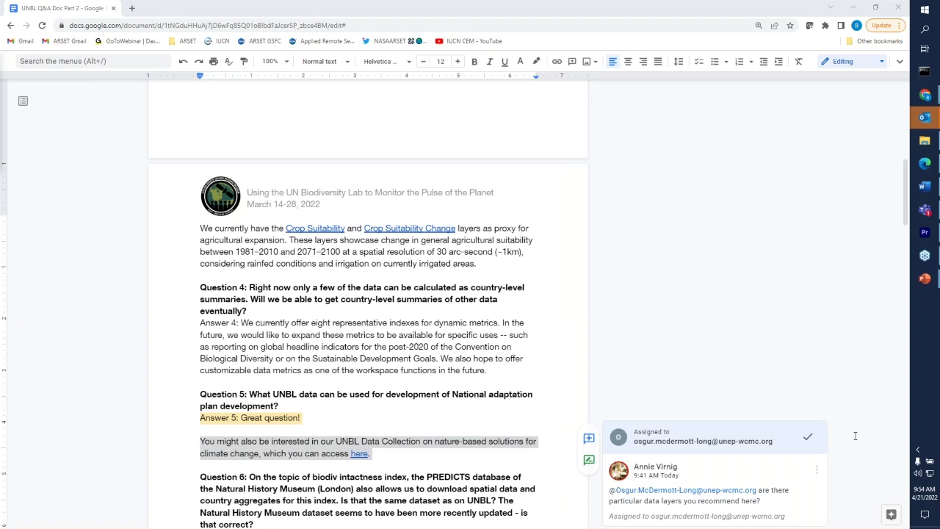
left_click(529, 465)
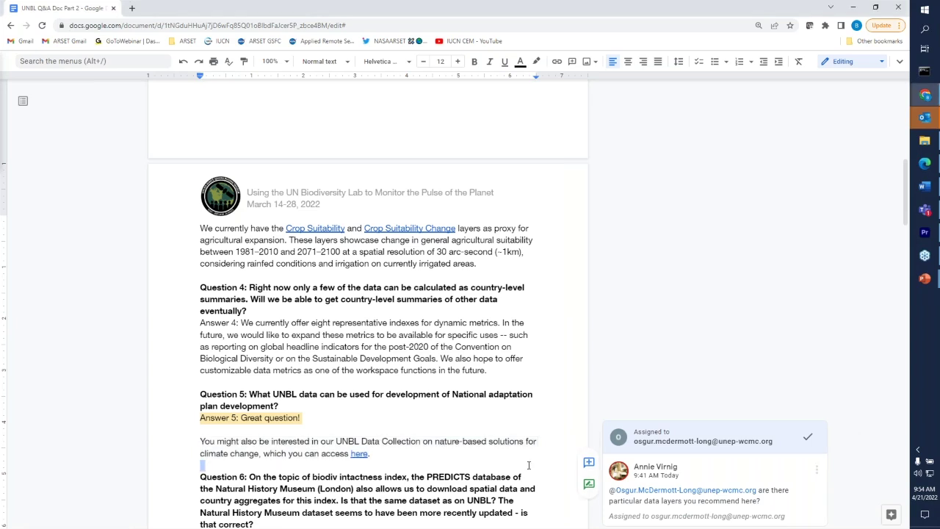
left_click(359, 453)
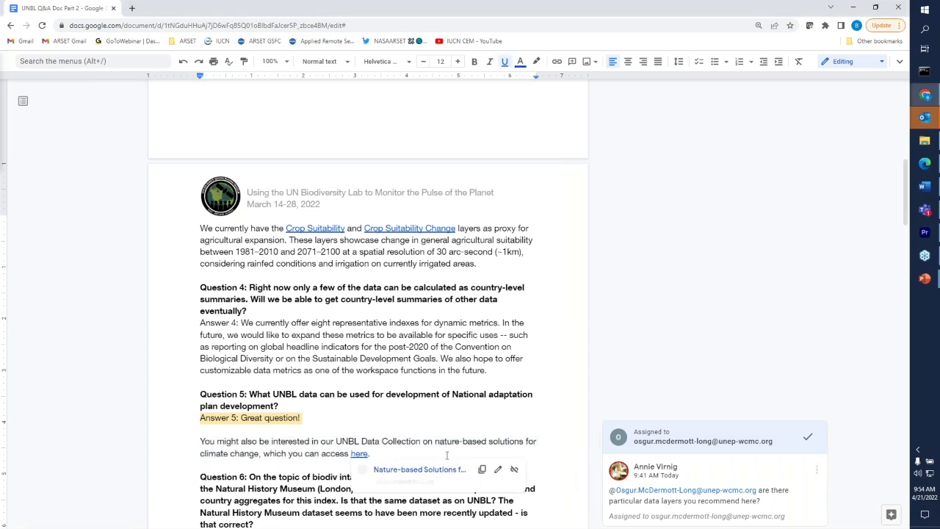
left_click(479, 470)
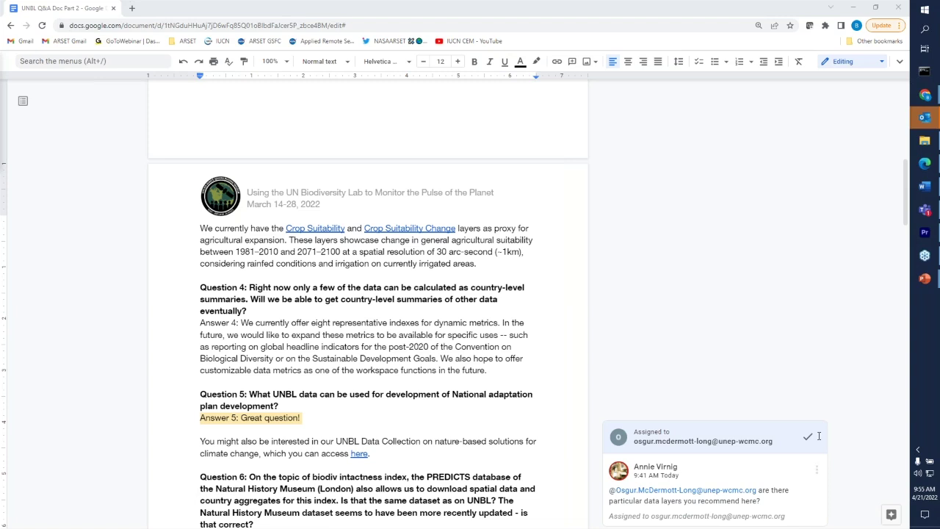
double_click(495, 371)
key("Left")
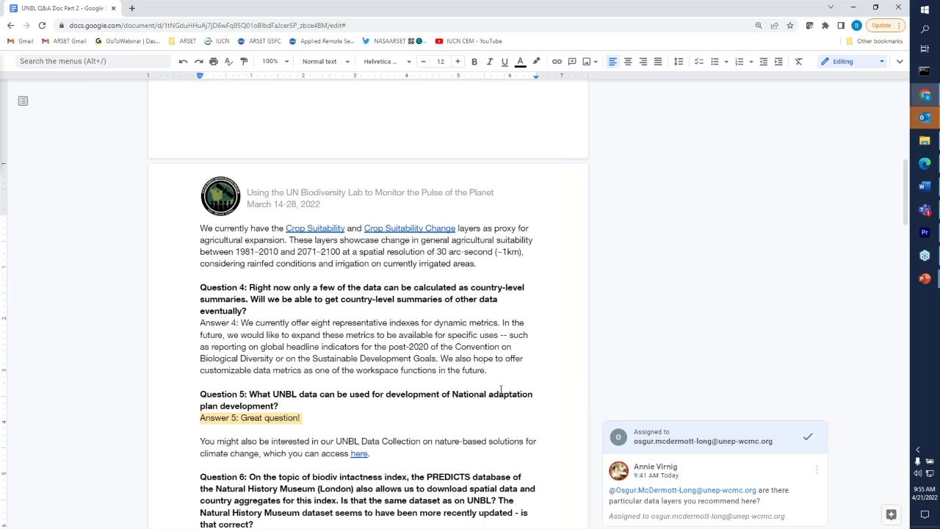
left_click(465, 415)
scroll(465, 415, "down", 3)
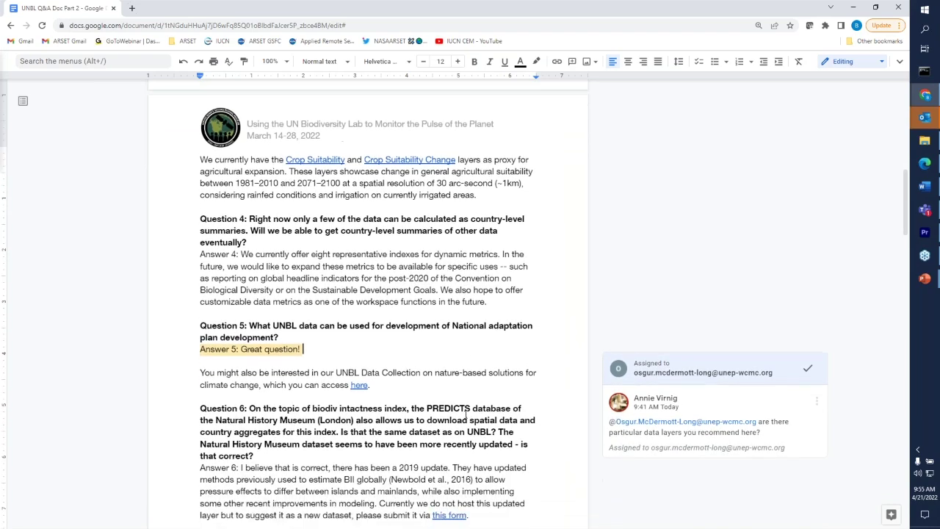
scroll(465, 415, "down", 4)
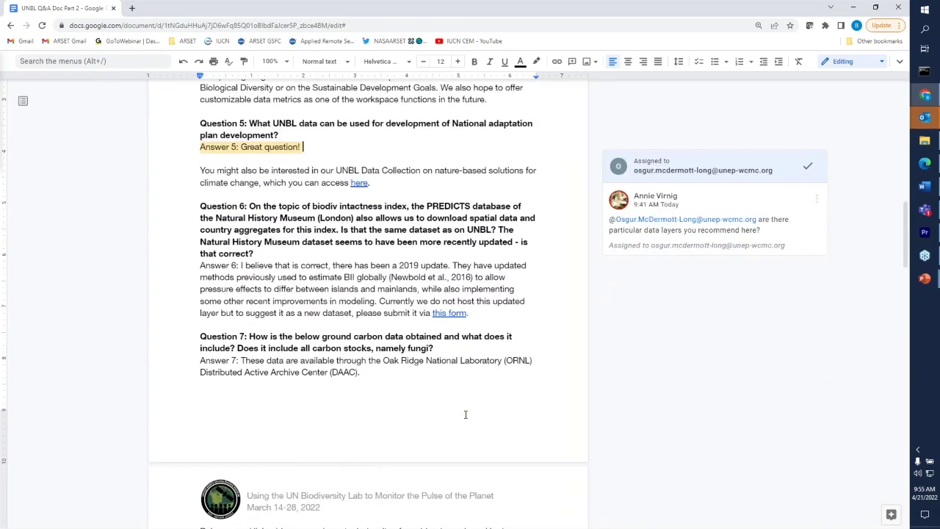
left_click(385, 375)
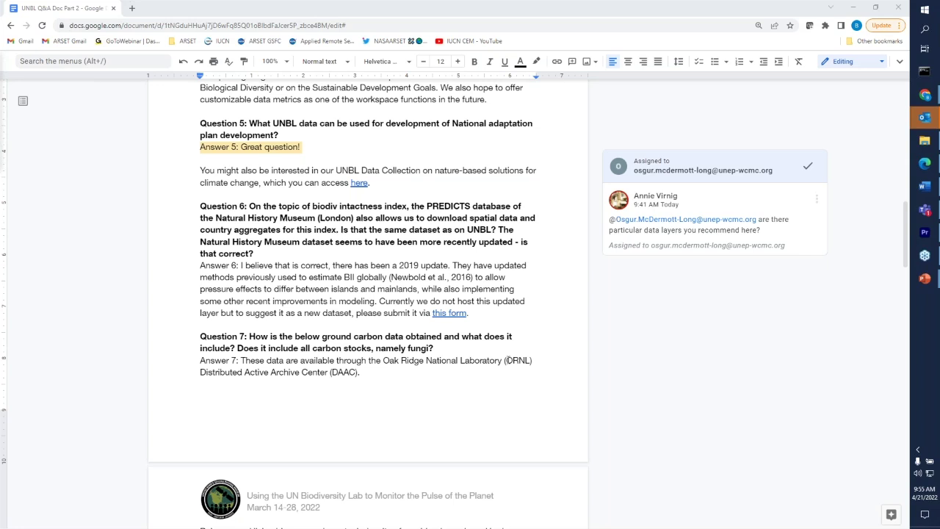
Step: Append "You can access relevant datasets and policy questions." after the sentence ending in the "here" link under Answer 5
left_click(388, 184)
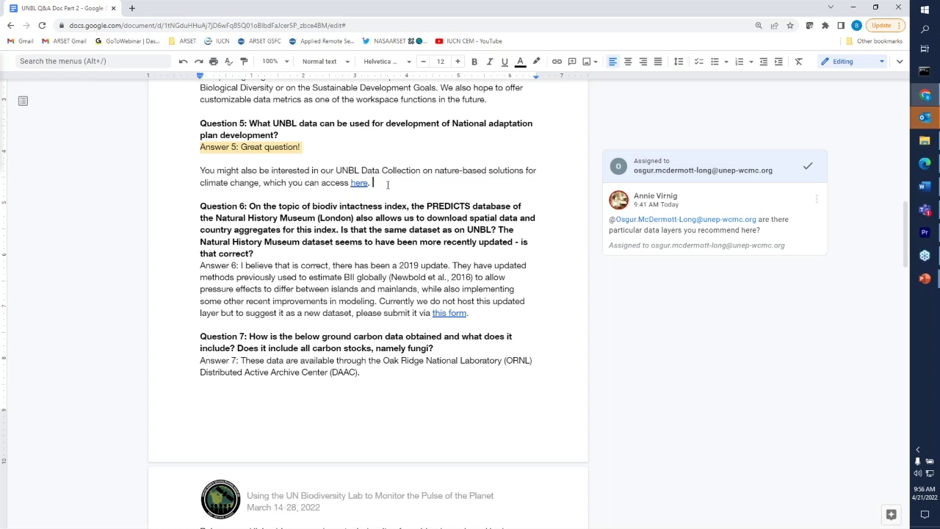
type("You can acc")
type("ess ")
type("re")
type("la")
type("v")
type("ent ")
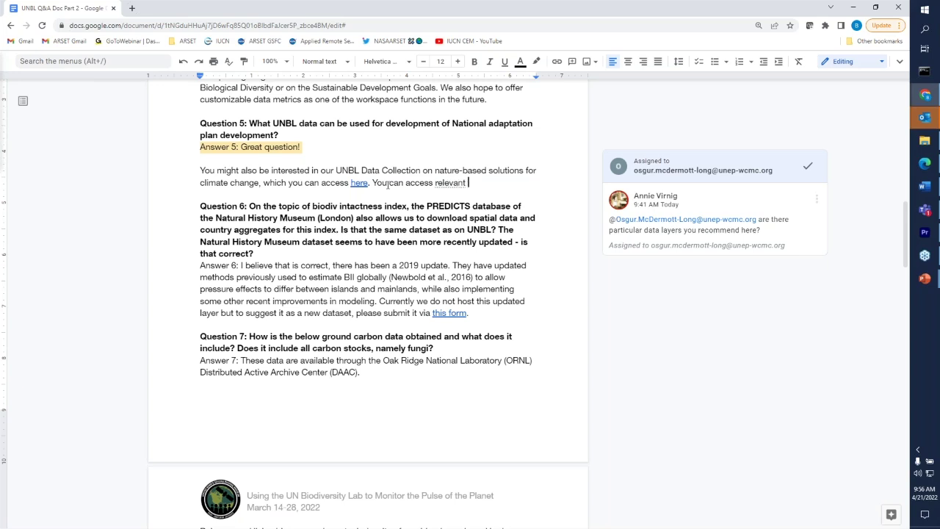
type("datasets and policy q")
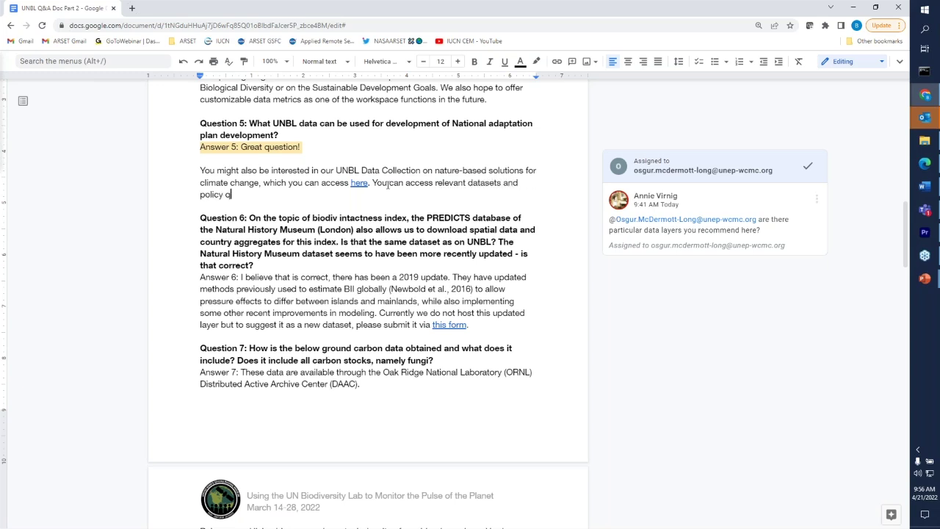
type("uestins")
key("BackSpace")
key("BackSpace")
key("BackSpace")
type("ions")
key("BackSpace")
type(". ")
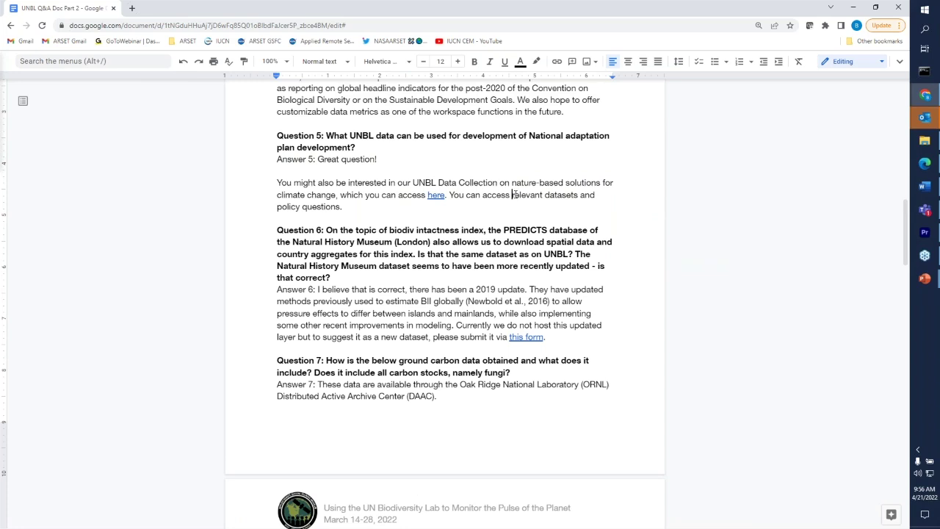
Step: Insert "NbS" before "relevant datasets" in the sentence added under Answer 5
type("a")
type("bS")
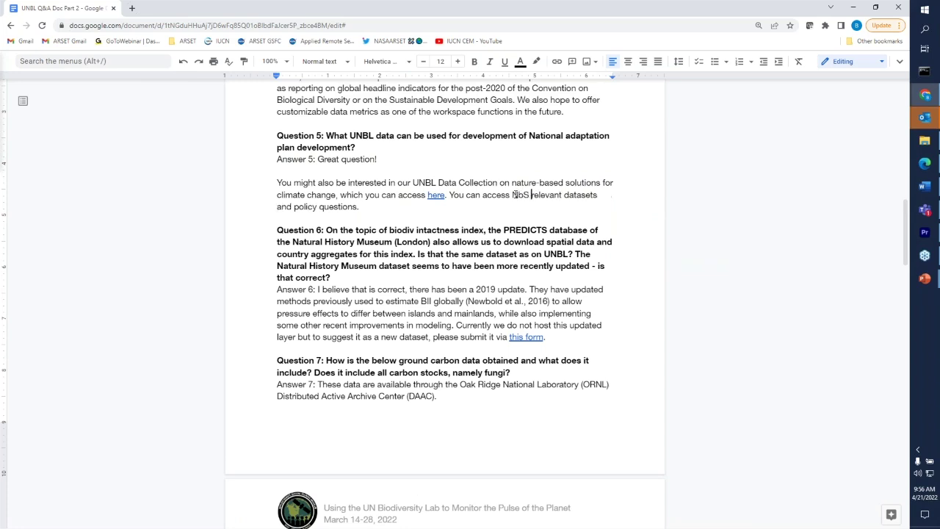
left_click(487, 290)
Step: Highlight the sentence under Answer 7 that gives the NASA DAAC data download link
scroll(485, 294, "down", 3)
scroll(484, 296, "down", 3)
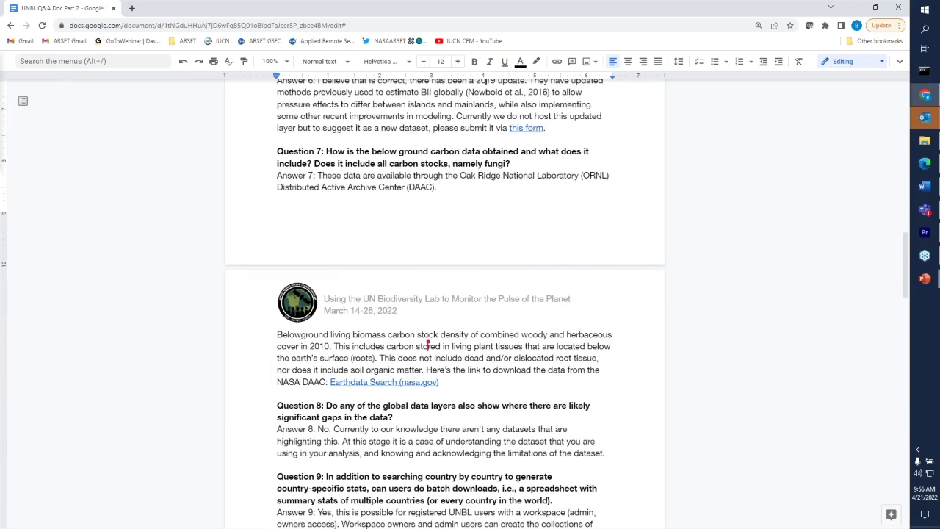
left_click(465, 381)
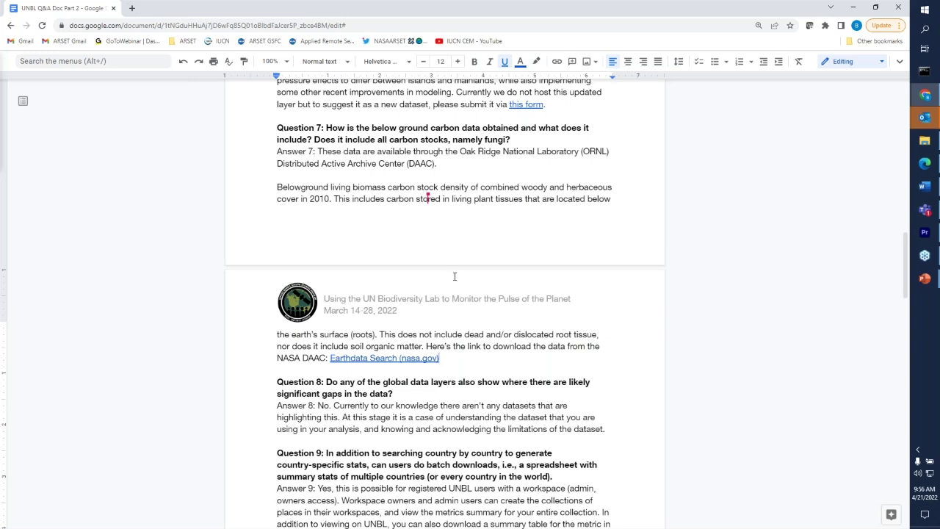
left_click(449, 306)
left_click(472, 361)
left_click_drag(426, 346, 451, 356)
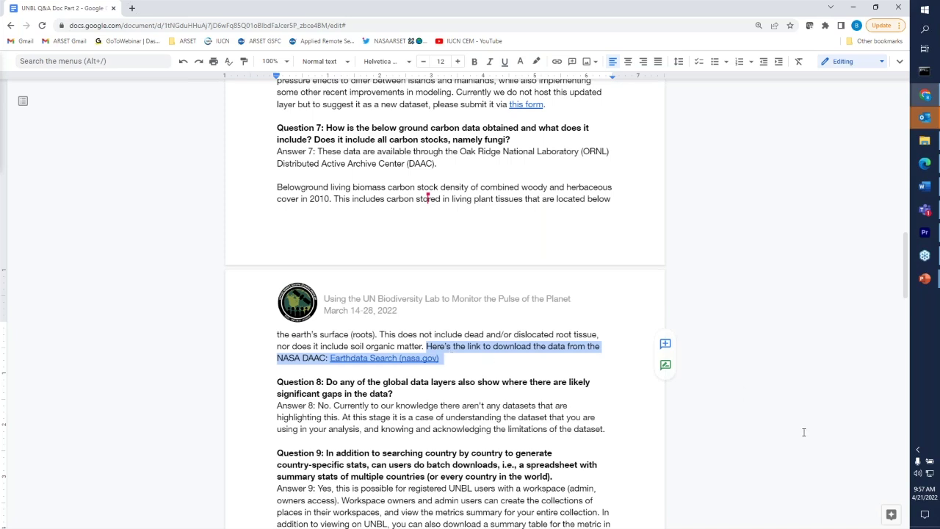
Step: Clear the selection and copy the link behind "Earthdata Search (nasa.gov)" under Answer 7
left_click(495, 368)
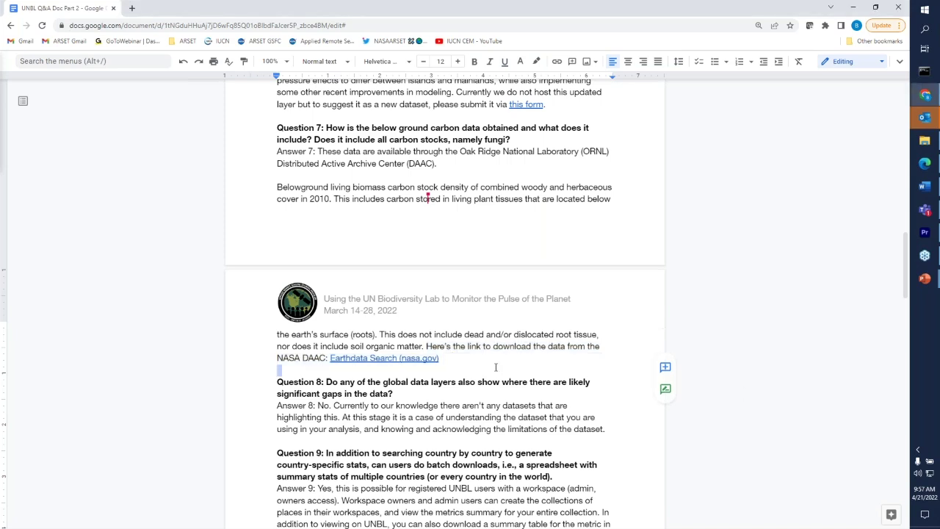
left_click(412, 358)
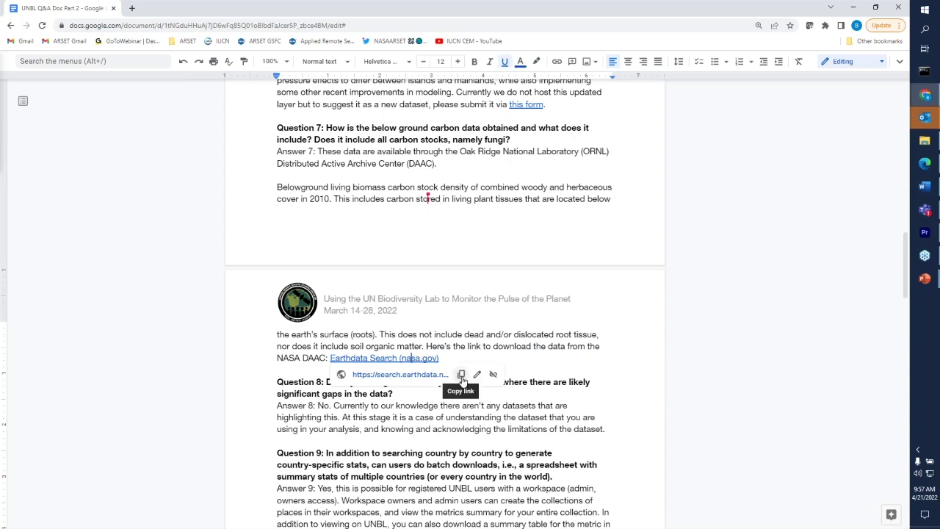
left_click(461, 374)
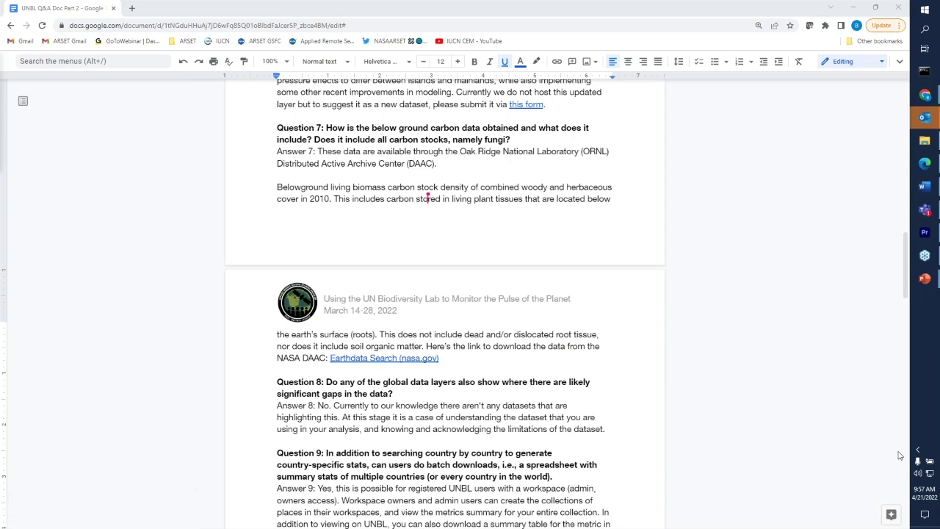
Step: Go past Answers 8 and 9 and highlight the full UNBL Public Platform Guidance sentence under Answer 10
left_click(532, 429)
left_click(682, 483)
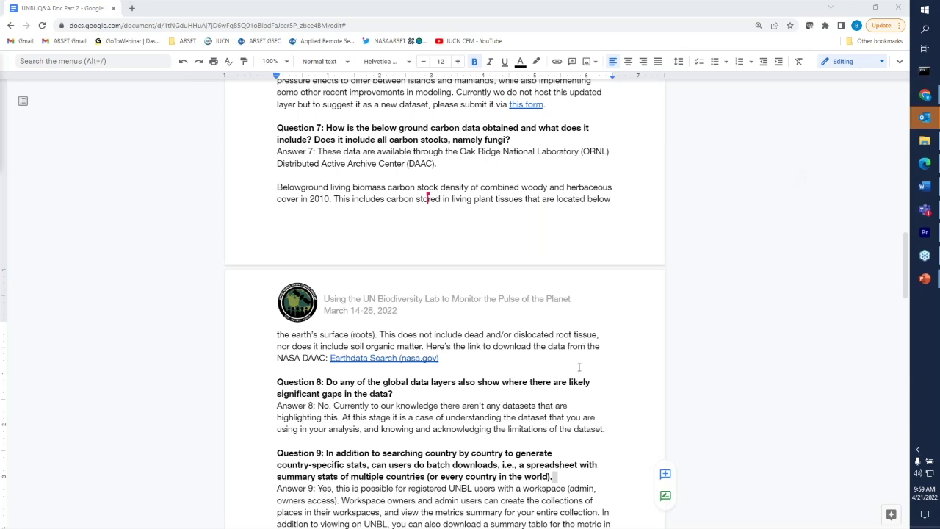
left_click(599, 405)
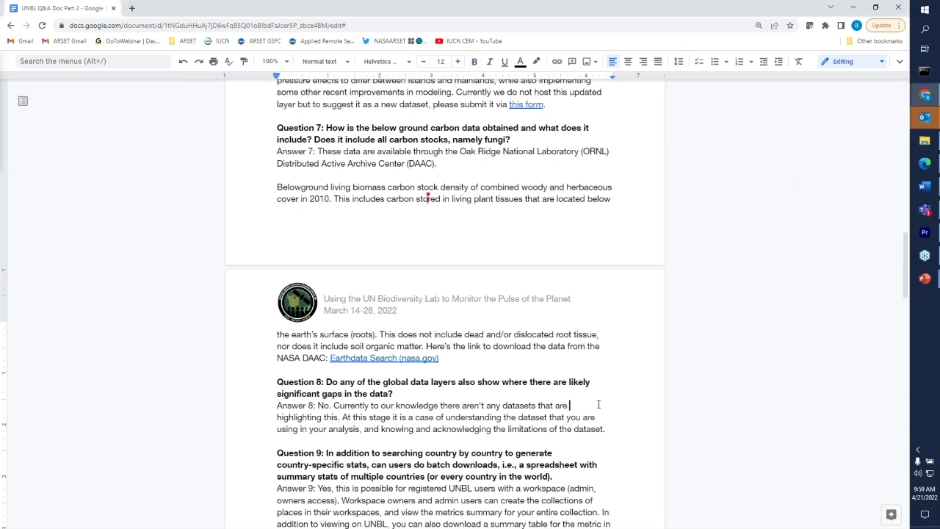
scroll(598, 404, "down", 3)
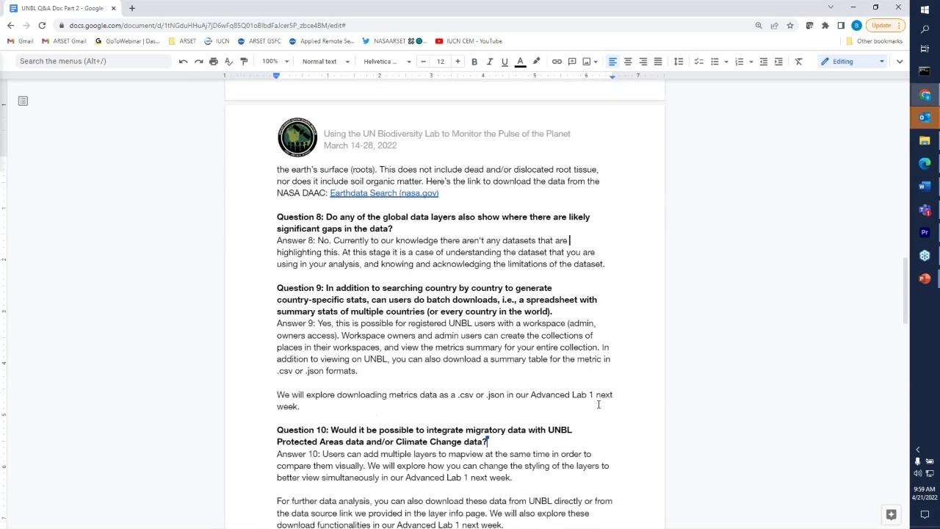
scroll(599, 405, "down", 2)
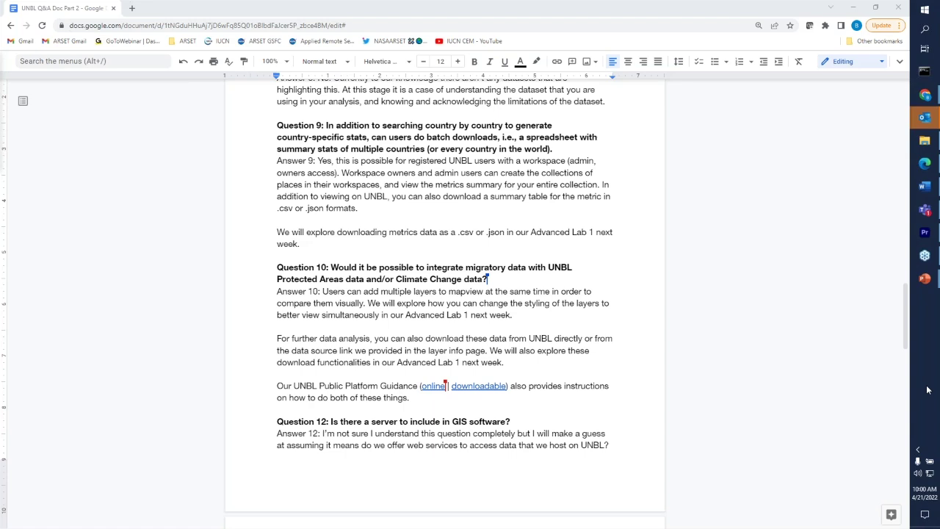
left_click(548, 450)
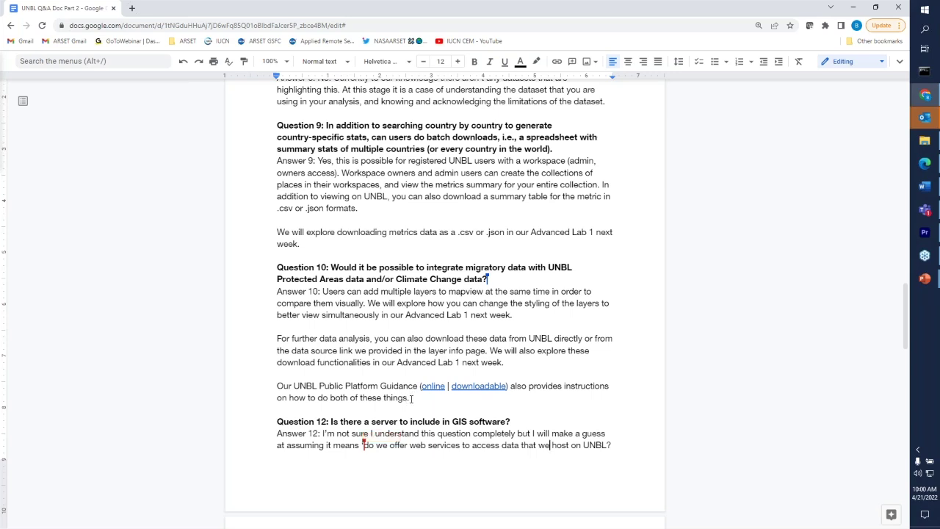
left_click_drag(411, 399, 279, 385)
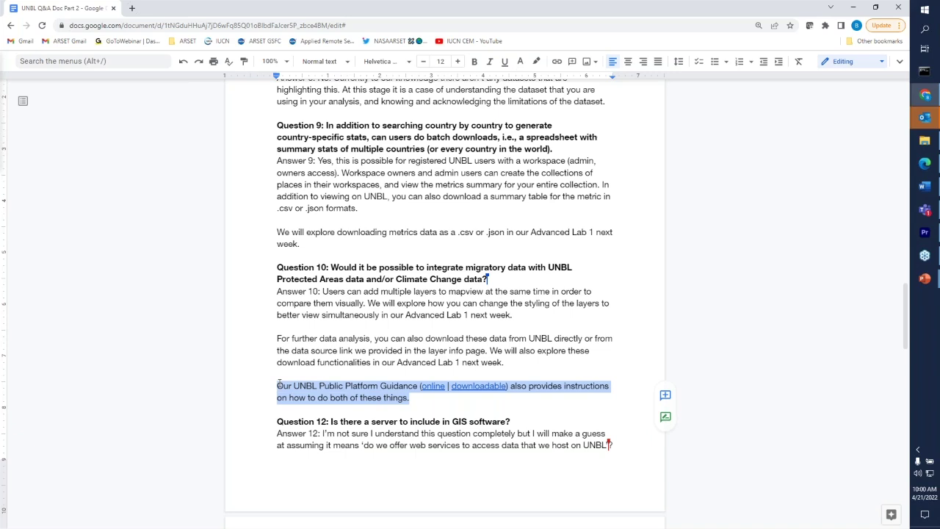
key("alt+Tab")
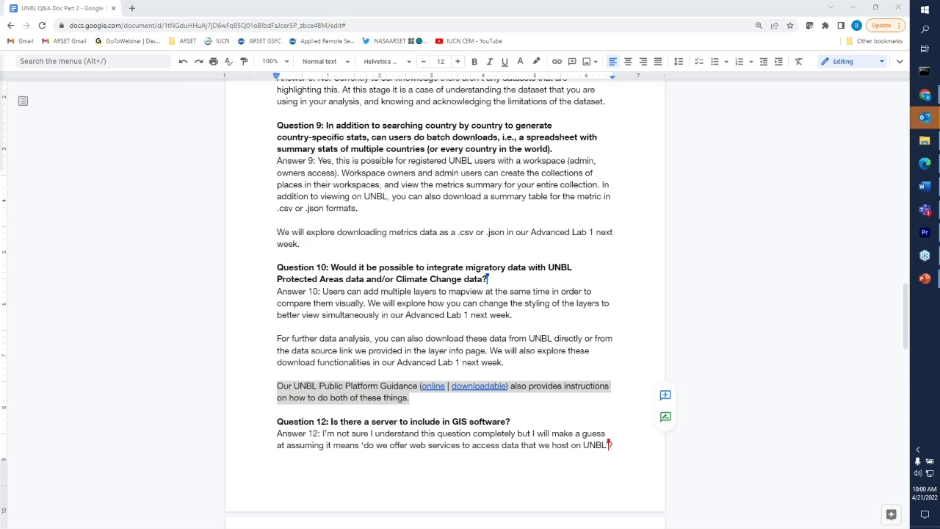
Step: Copy the link behind "online" in the Public Platform Guidance sentence under Answer 10
left_click(532, 411)
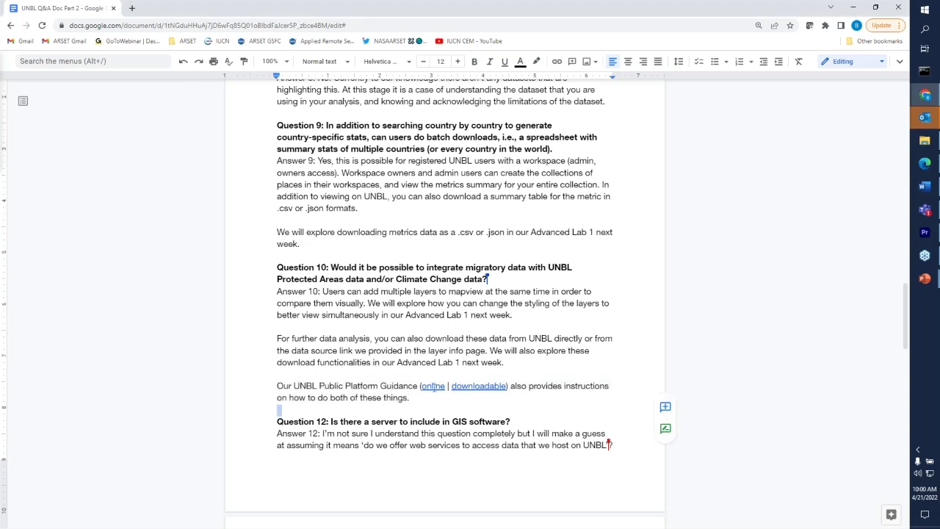
right_click(433, 387)
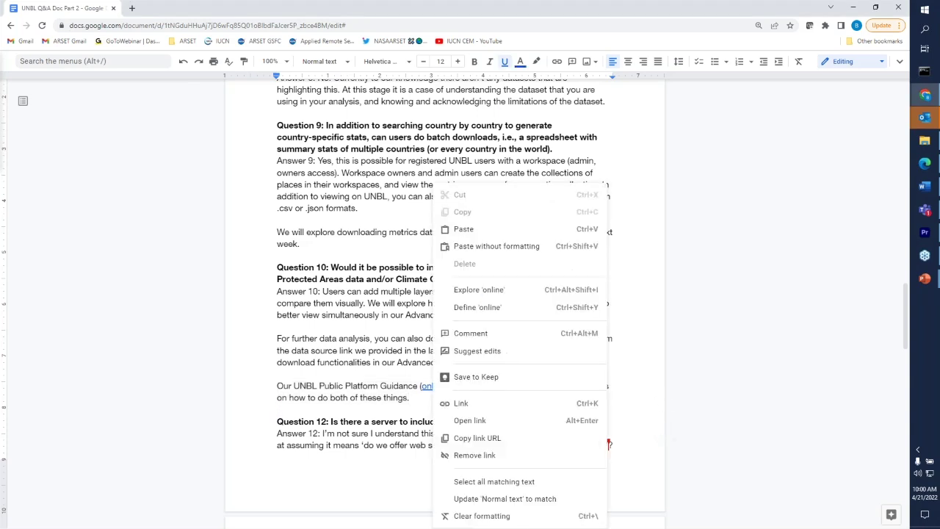
key("Escape")
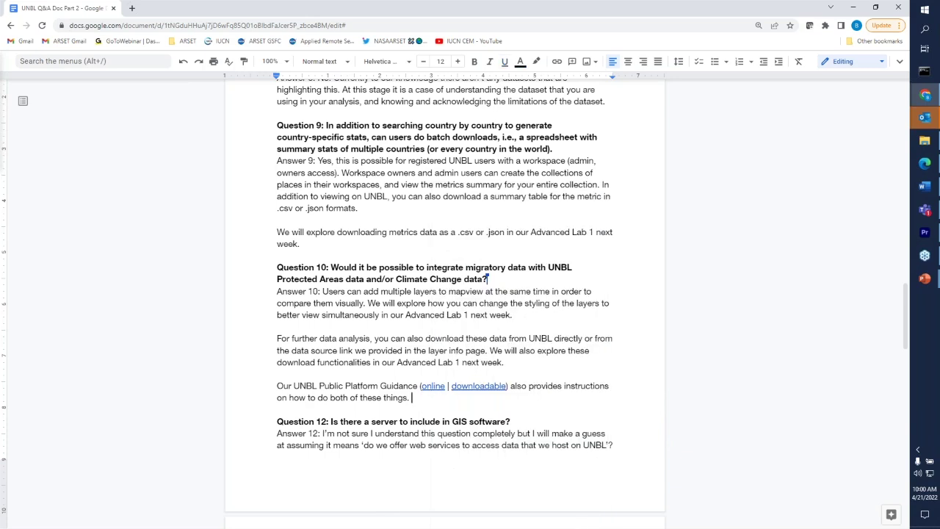
left_click(430, 386)
left_click(553, 402)
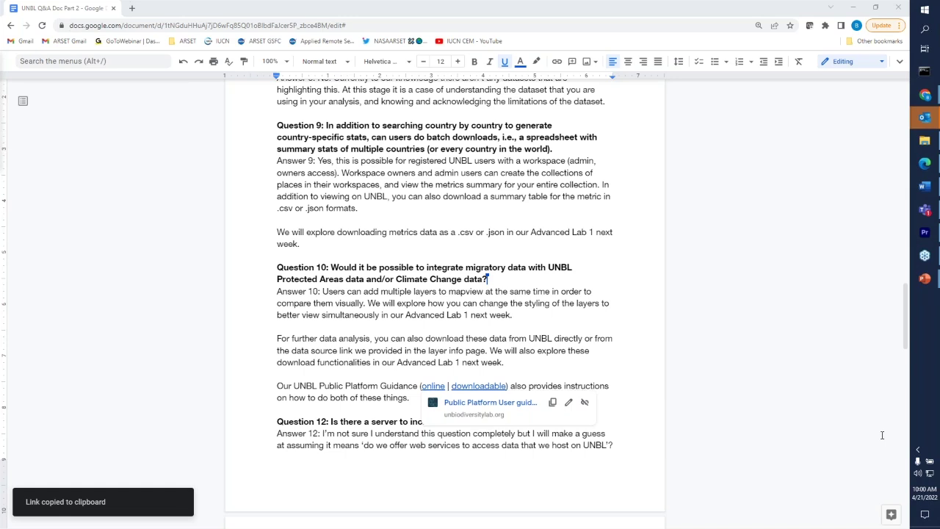
left_click(661, 445)
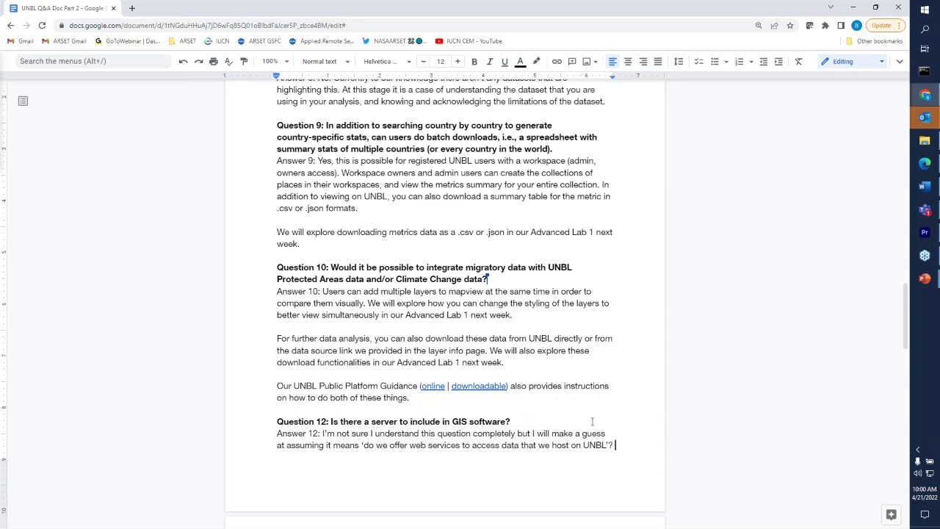
Step: Copy the link behind "downloadable" in the Public Platform Guidance sentence under Answer 10
left_click(483, 385)
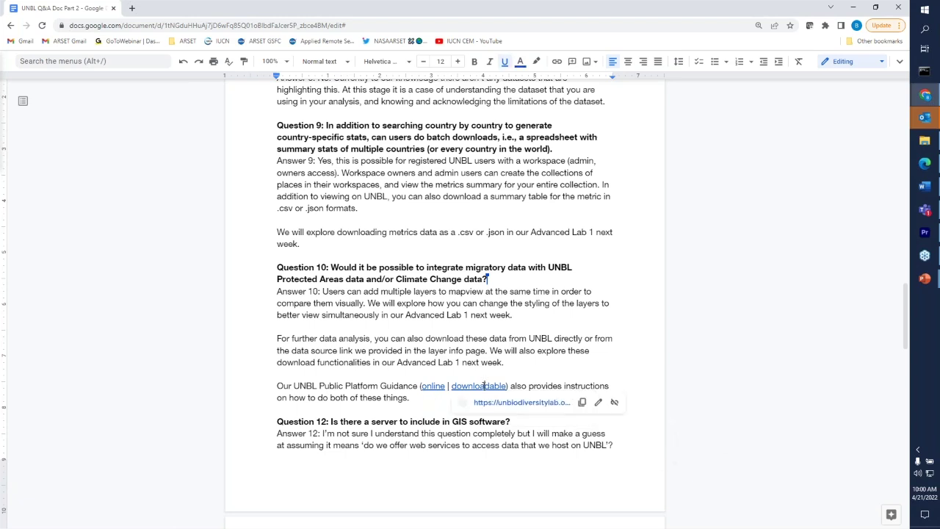
left_click(583, 401)
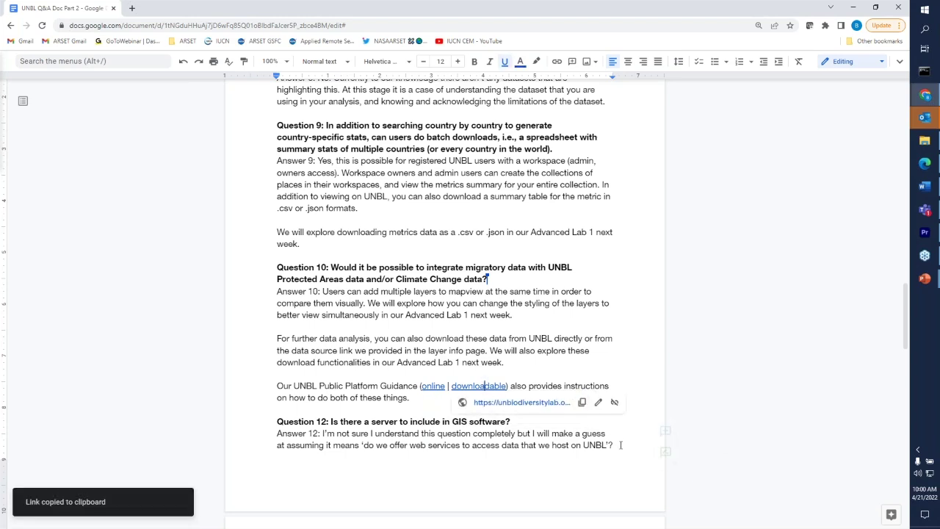
left_click(665, 445)
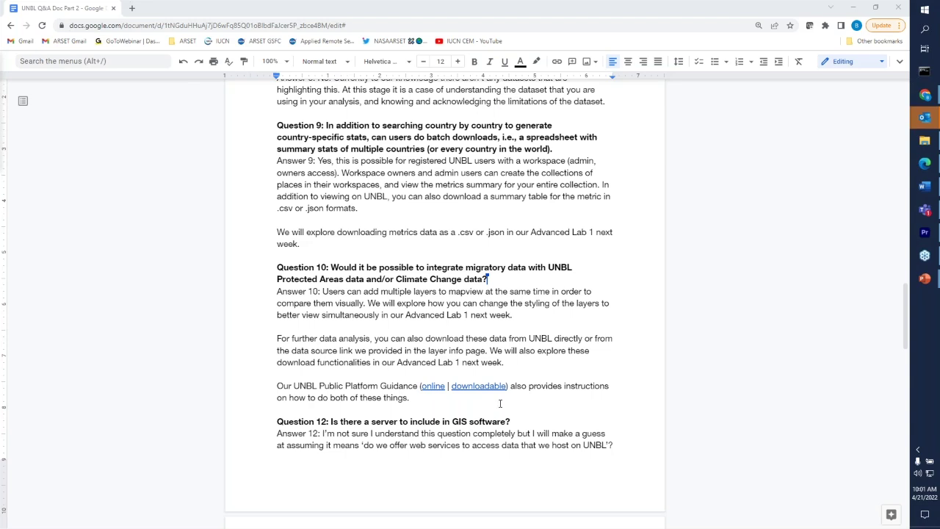
Step: Read through the rest of Answer 10 and on through Questions 12 to 16 and their answers
double_click(451, 398)
double_click(524, 362)
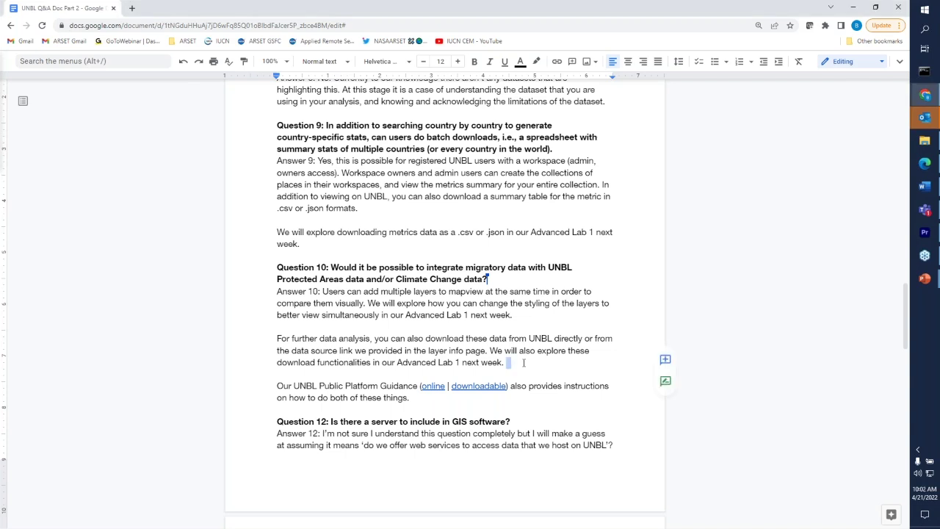
left_click(524, 362)
left_click(525, 423)
scroll(525, 423, "down", 5)
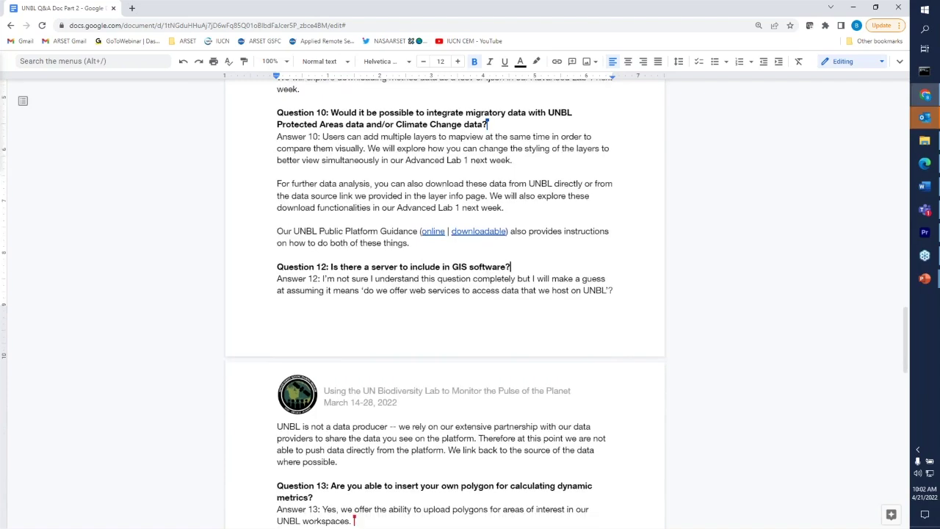
scroll(445, 304, "down", 2)
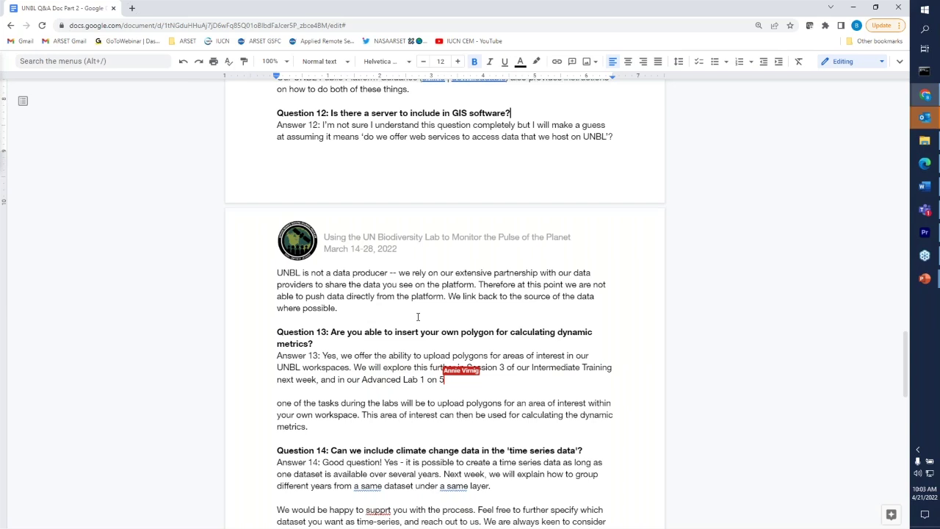
double_click(361, 307)
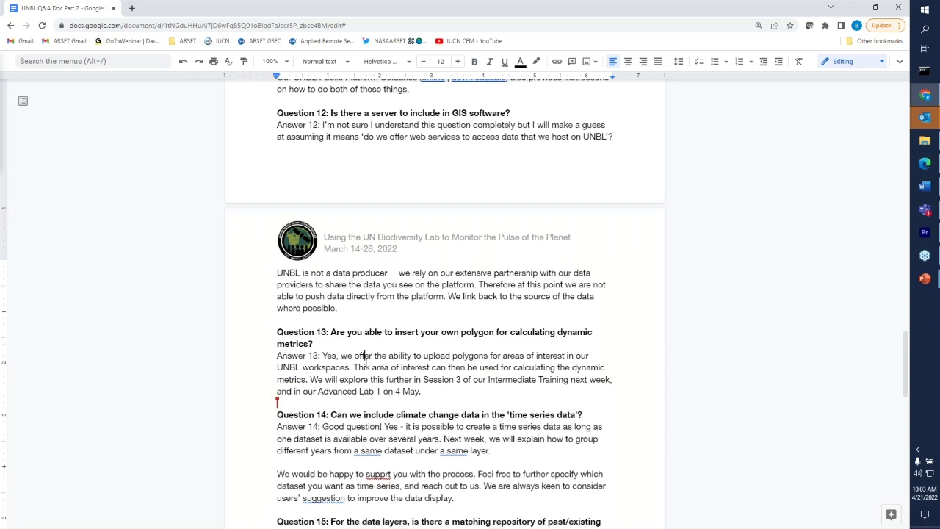
scroll(366, 359, "down", 2)
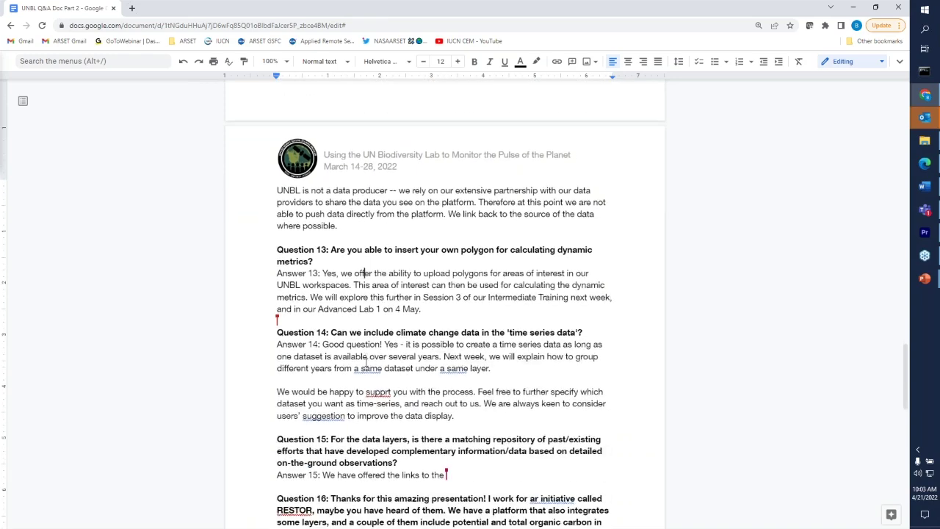
scroll(365, 362, "down", 2)
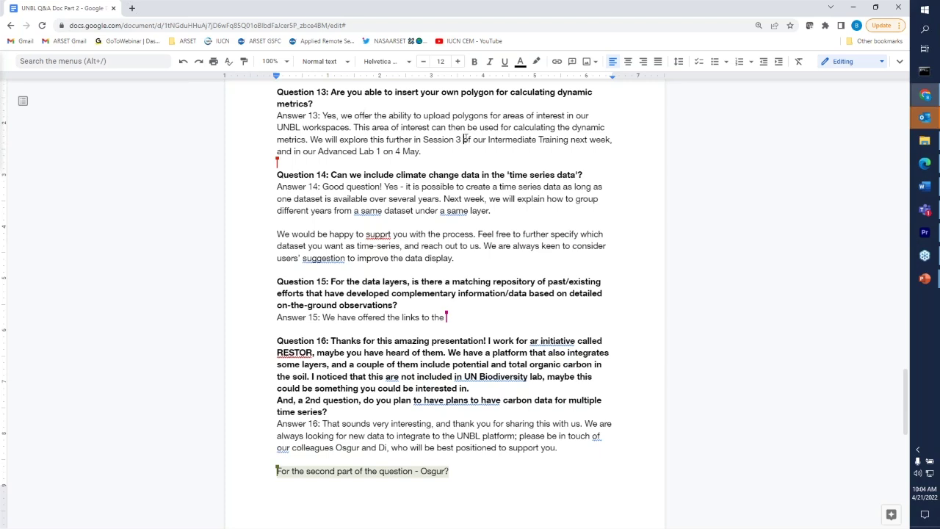
Step: Insert "(May 28)" after "Session 3" in the Intermediate Training sentence under Answer 13
left_click(463, 139)
type("(May 28")
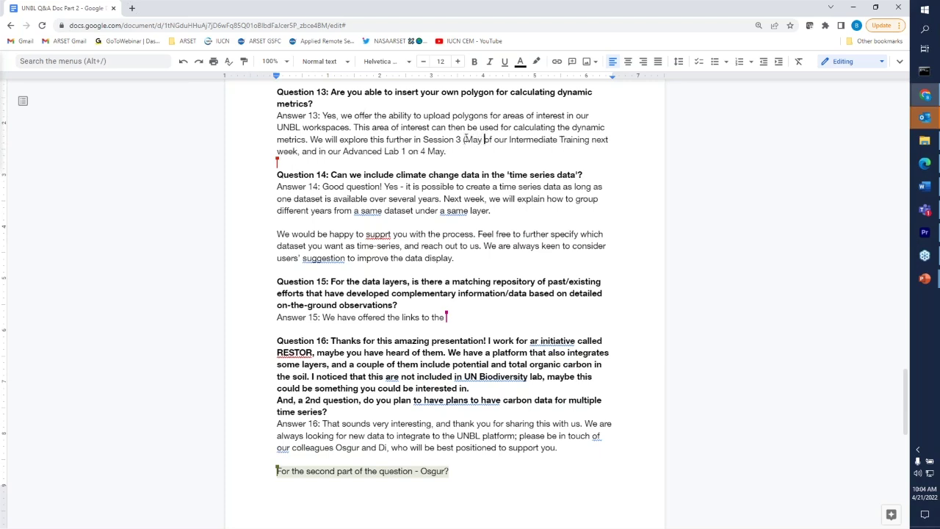
type(")")
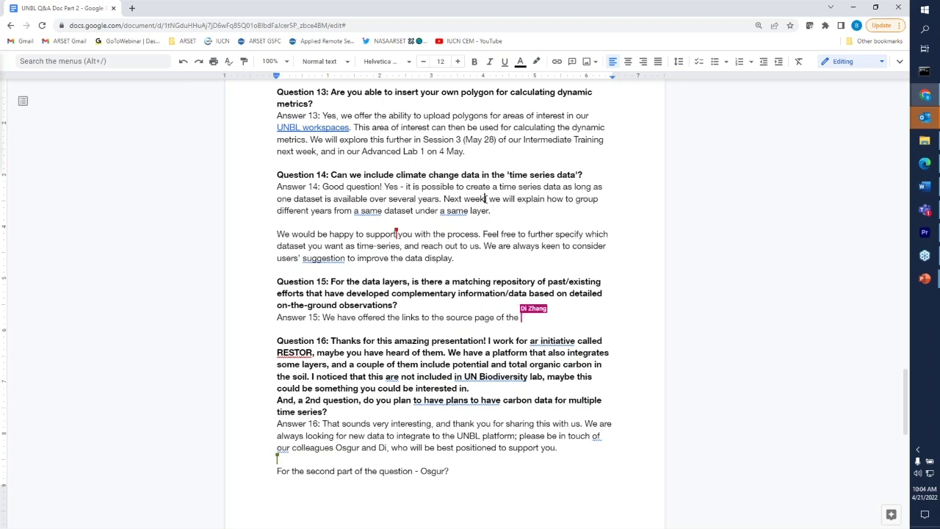
Step: Insert "in Part 3" after "Next week" under Answer 14, and replace "Session" with "Part" before "3 (May 28)" under Answer 13
type("in Part 3")
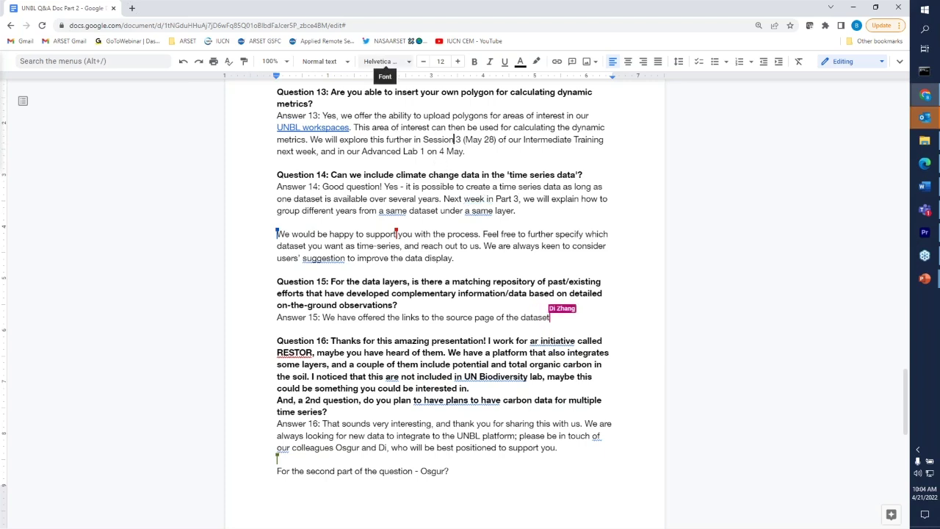
type("Part")
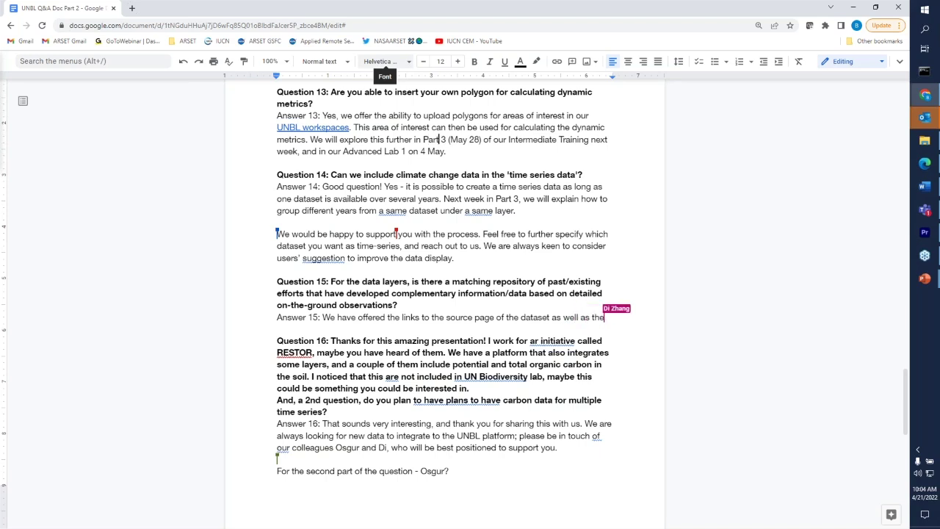
Step: Append "Often climate prediction data are large datasets so we have" to the end of the second paragraph of Answer 14
left_click(470, 257)
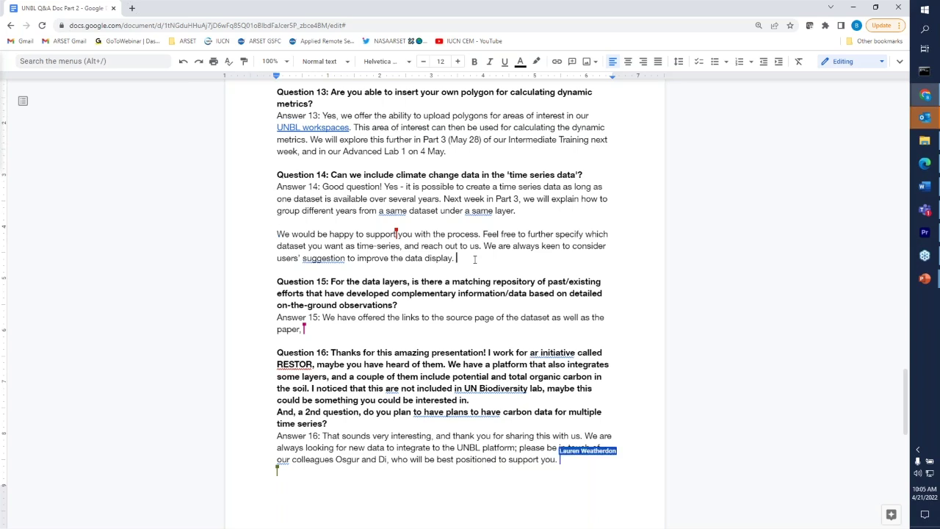
type("Ofter")
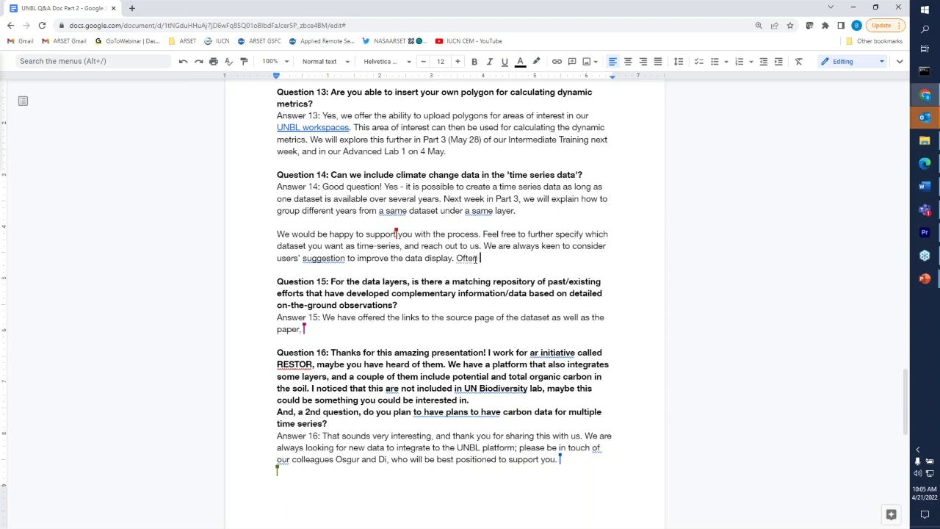
type(" climate prediction ")
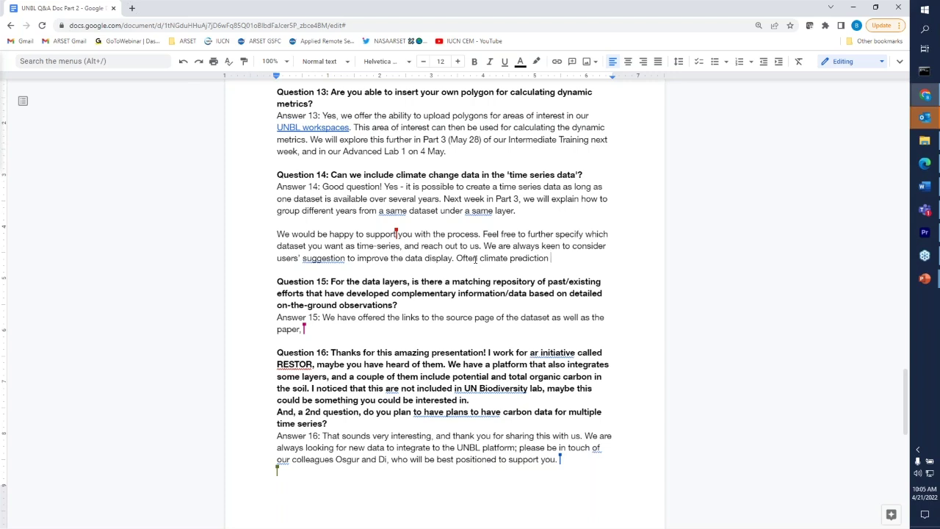
type("data are large datasets")
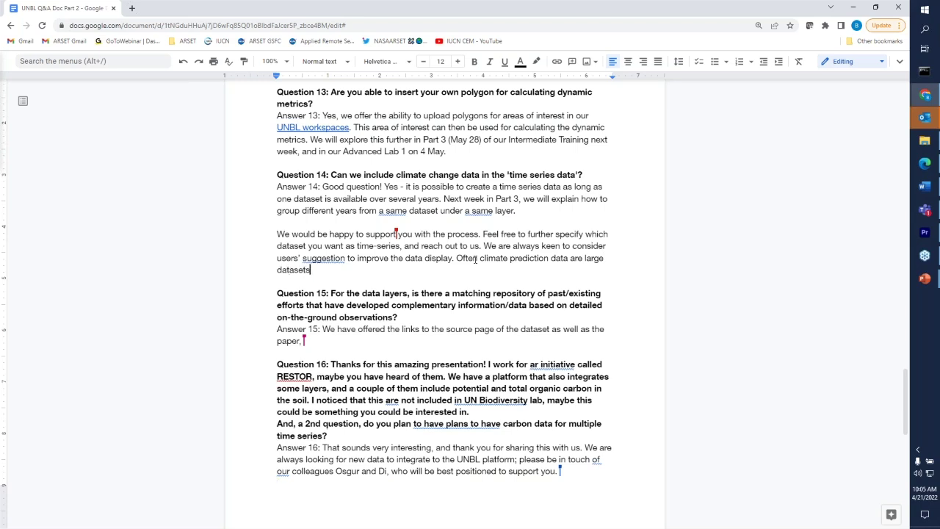
type(" so we have")
Step: Delete the word "datasets" from the climate prediction sentence under Answer 14
left_click(312, 270)
key("BackSpace")
key("BackSpace")
key("BackSpace")
key("BackSpace")
key("BackSpace")
key("BackSpace")
key("BackSpace")
key("BackSpace")
Step: Complete the climate prediction sentence under Answer 14 with "not managed them previously but we are looking into including them."
left_click(328, 270)
type("not managed ")
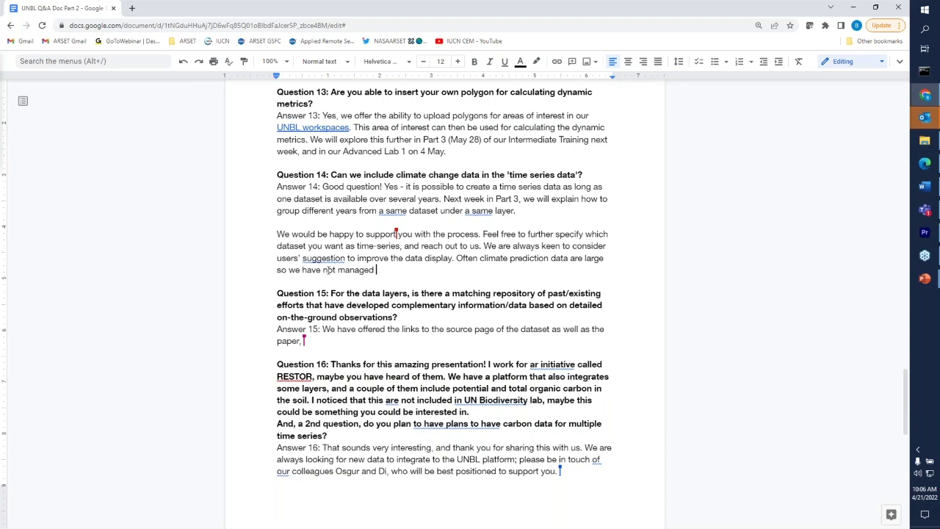
type("them previously but we are")
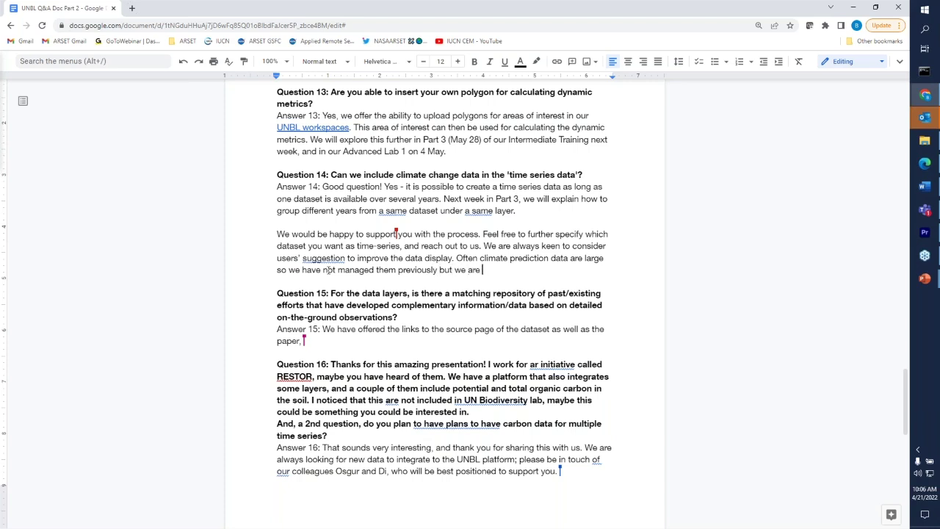
type(" looking into including")
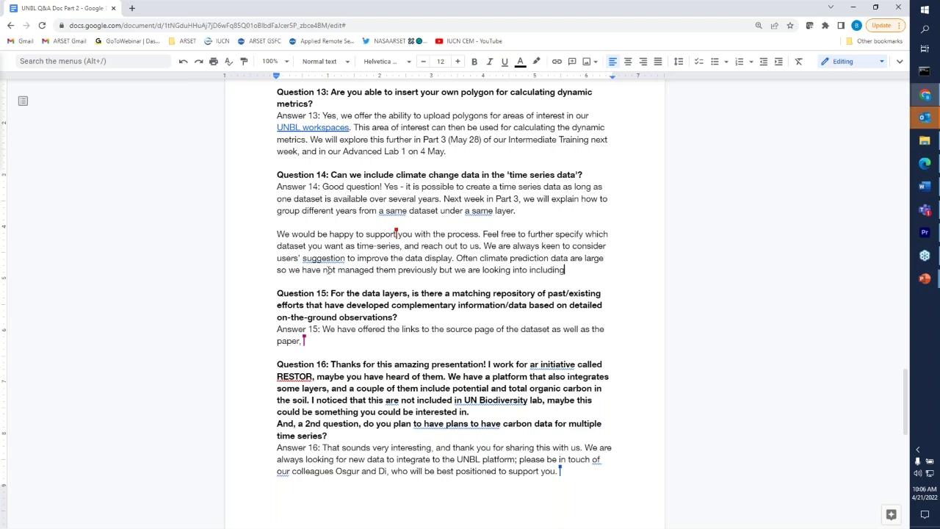
type(" the,")
key("BackSpace")
key("BackSpace")
type("m.")
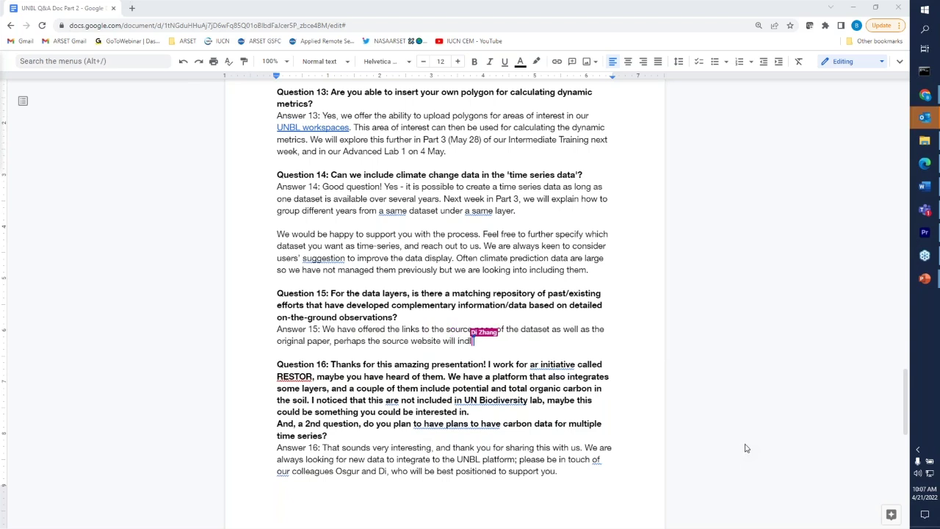
Step: Correct "ar initiative" to "an initiative" in the first sentence of Question 16
left_click(363, 424)
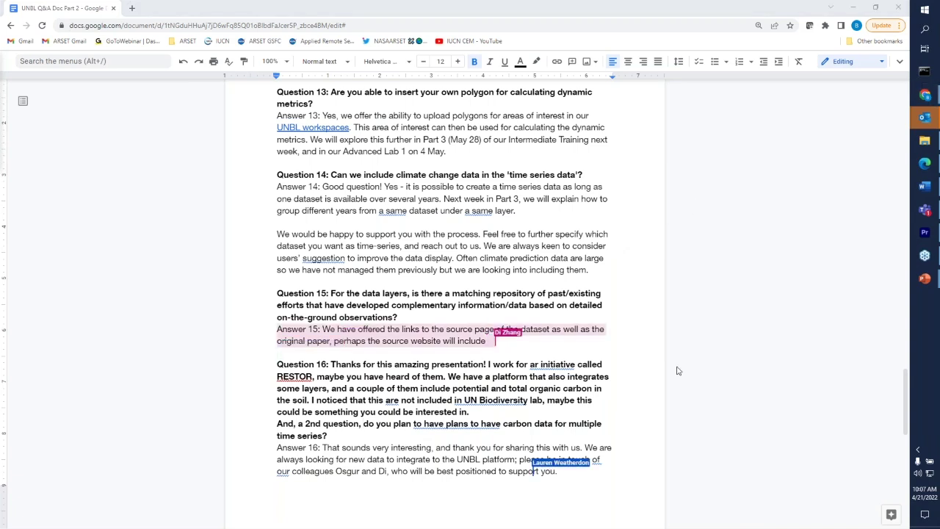
left_click(529, 389)
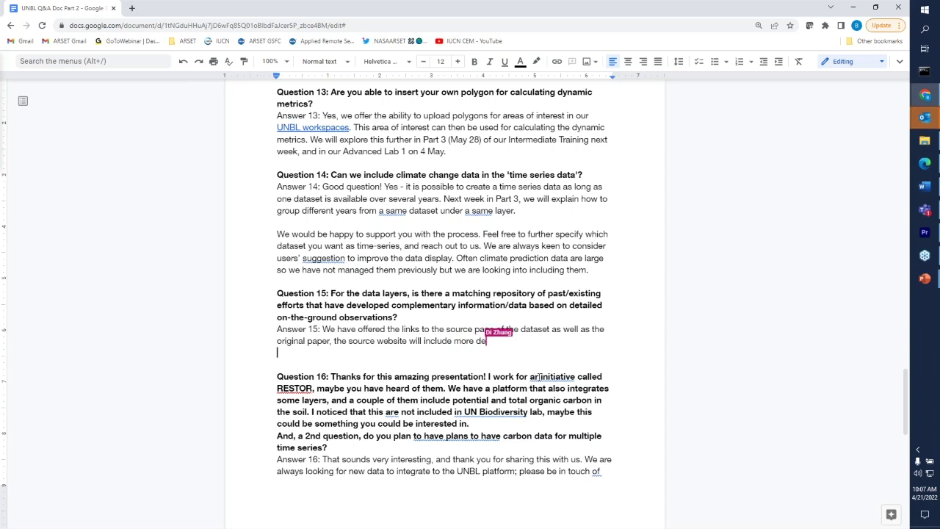
left_click(539, 376)
key("BackSpace")
type("n")
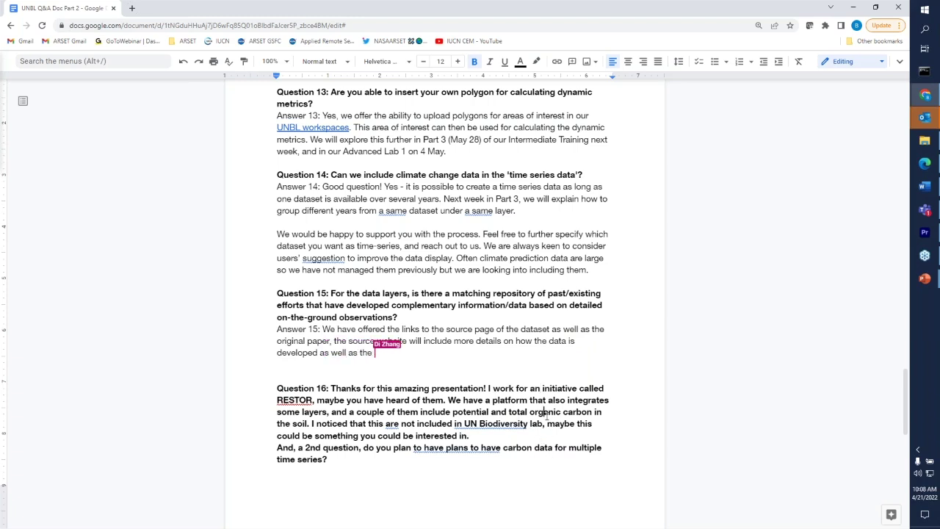
Step: Add a new line reading "Time Series of Carbon," below the dataset form sentence of Answer 16
scroll(547, 416, "down", 5)
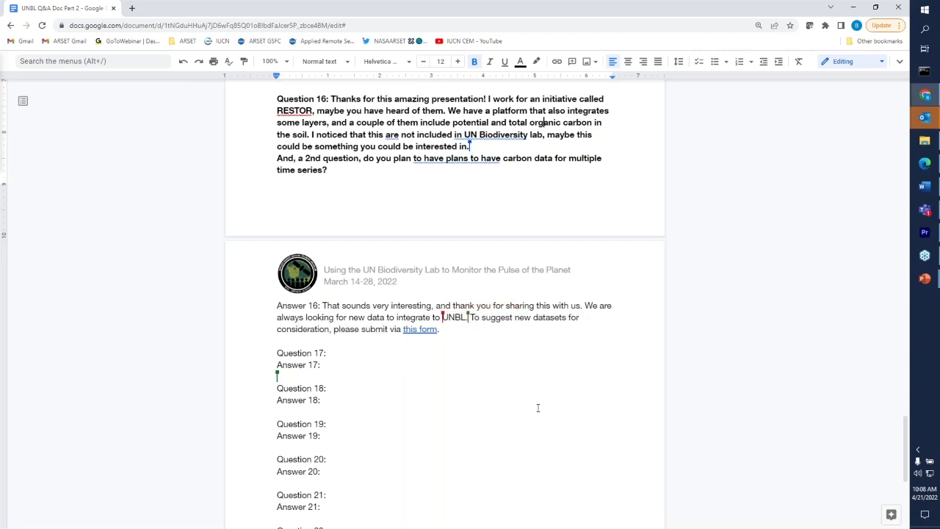
scroll(538, 407, "up", 1)
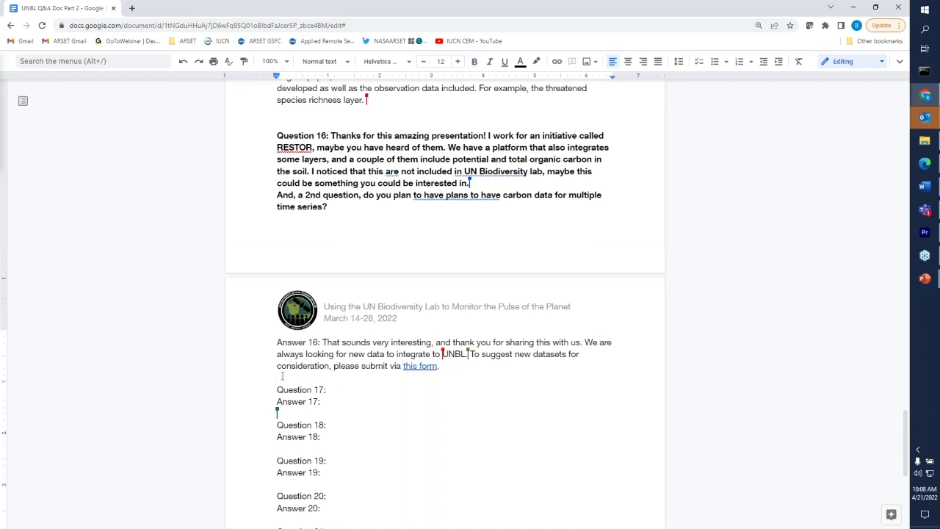
key("Return")
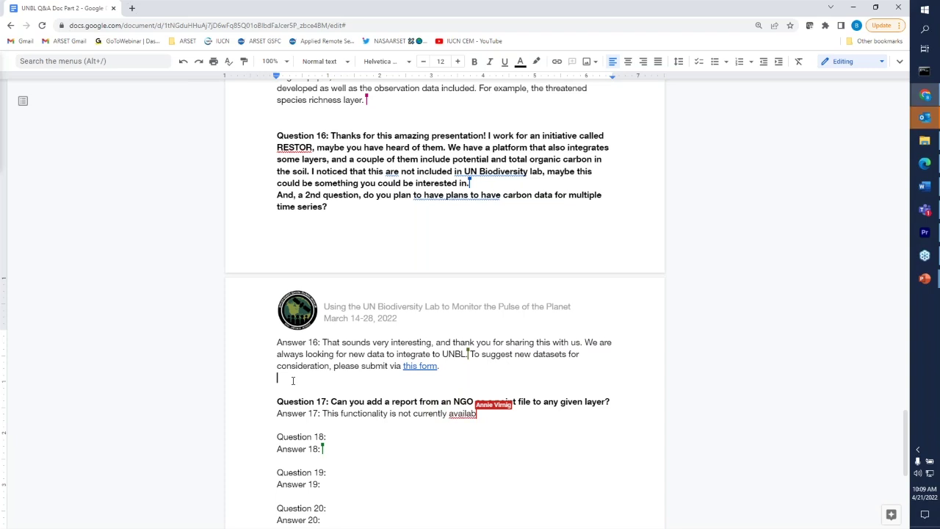
type("Time ")
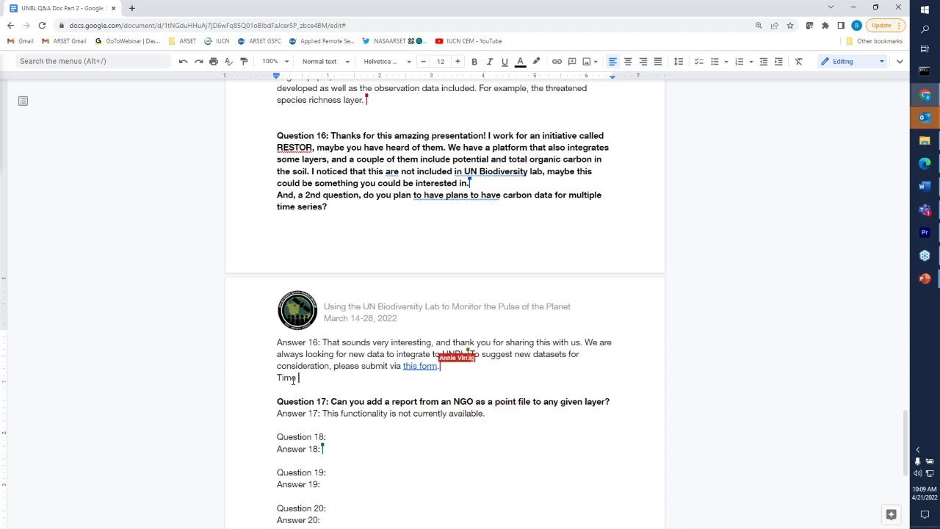
type("Series of ")
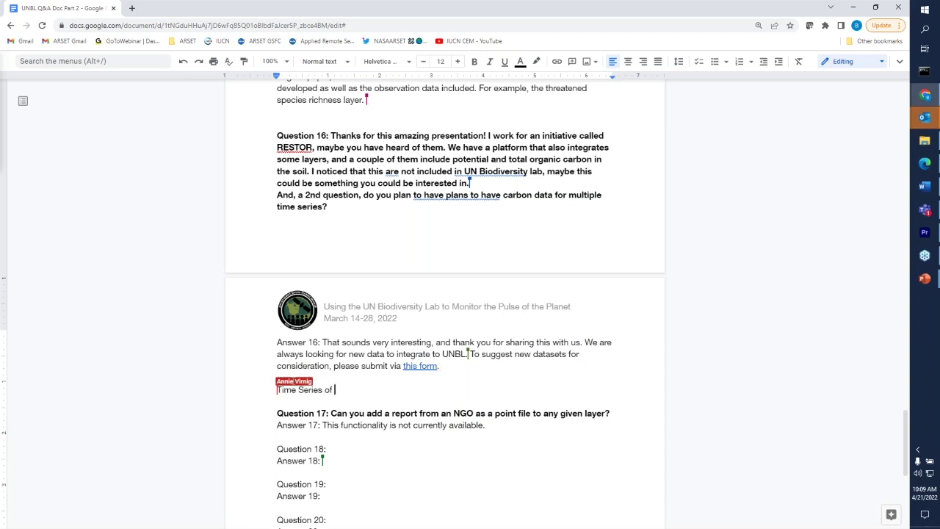
type("Carbon,")
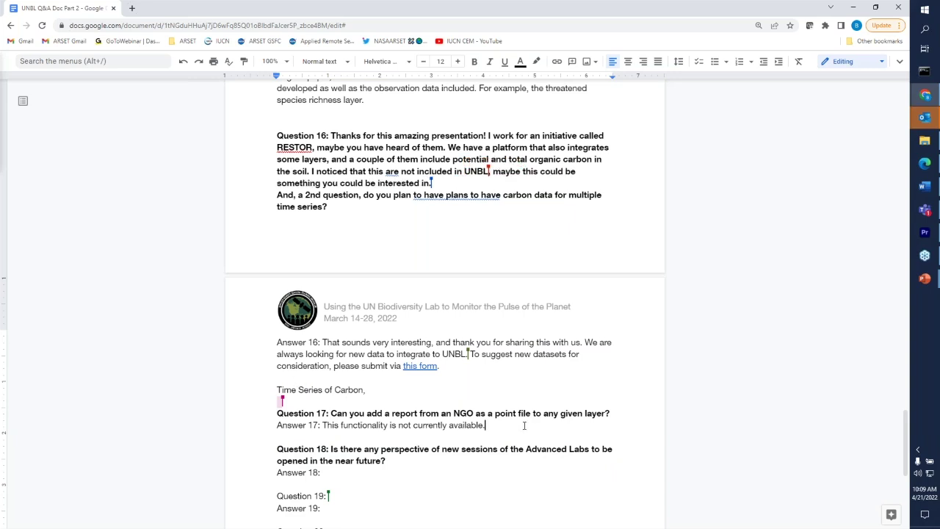
Step: Start a new line below Answer 18 with the text "Materials from the advanced labs..."
scroll(524, 425, "down", 3)
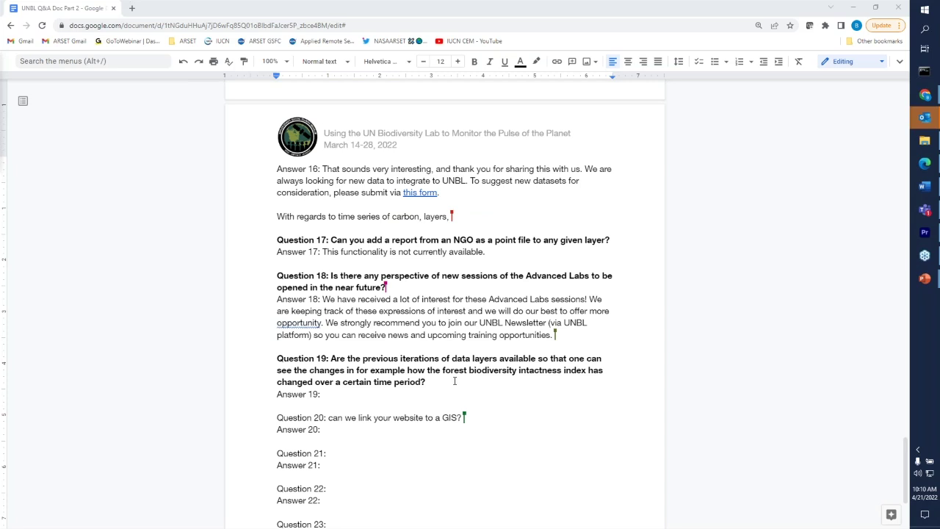
left_click(445, 382)
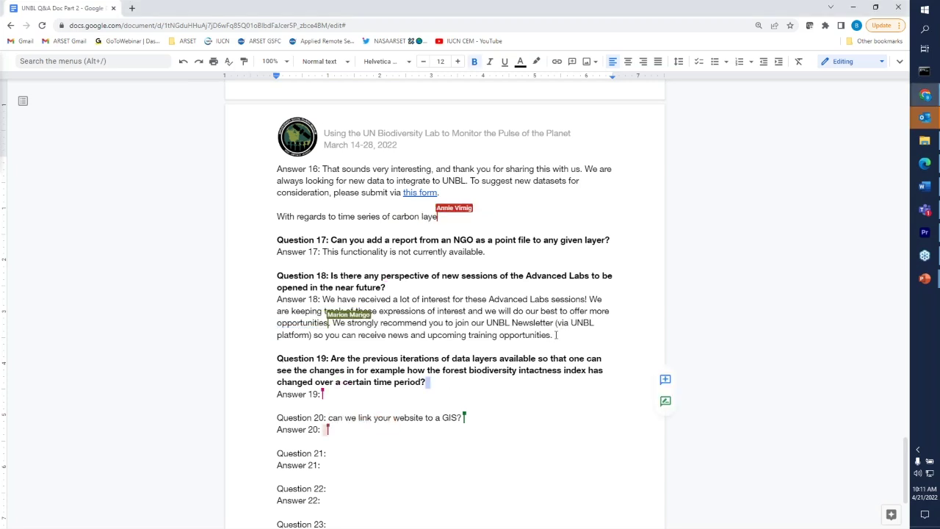
left_click(556, 335)
key("Return")
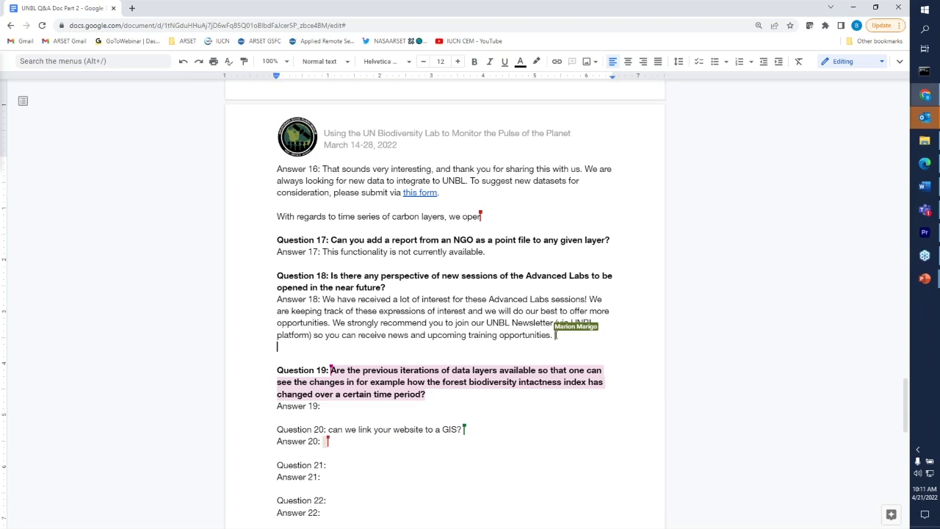
type("Materials from")
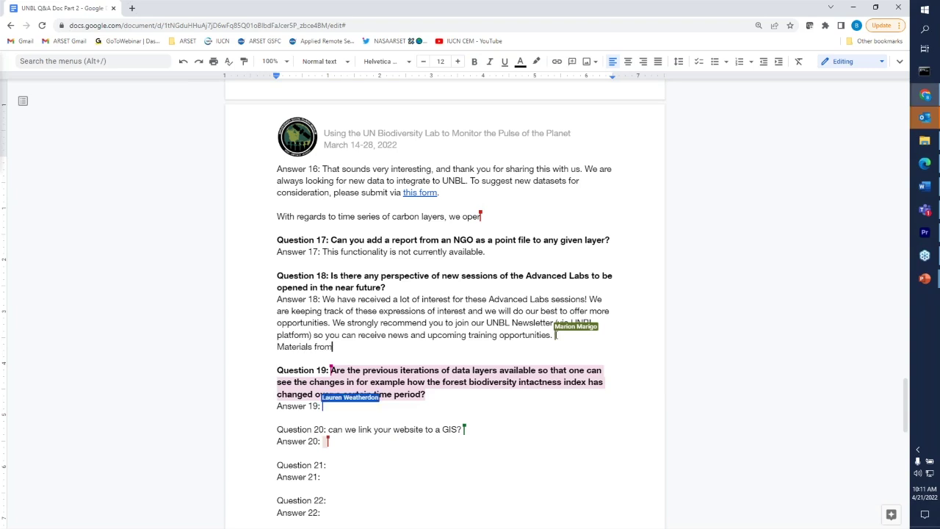
type(" the advan")
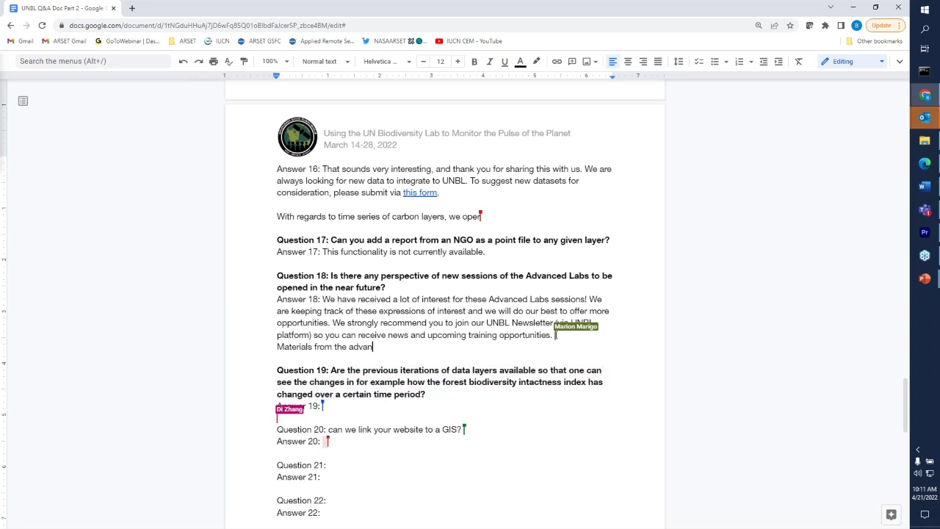
type("ced lab")
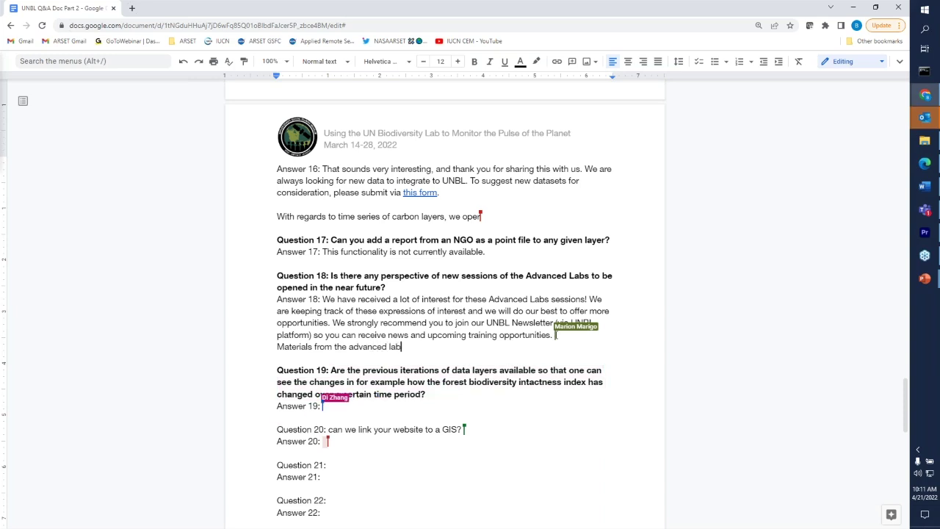
type("s")
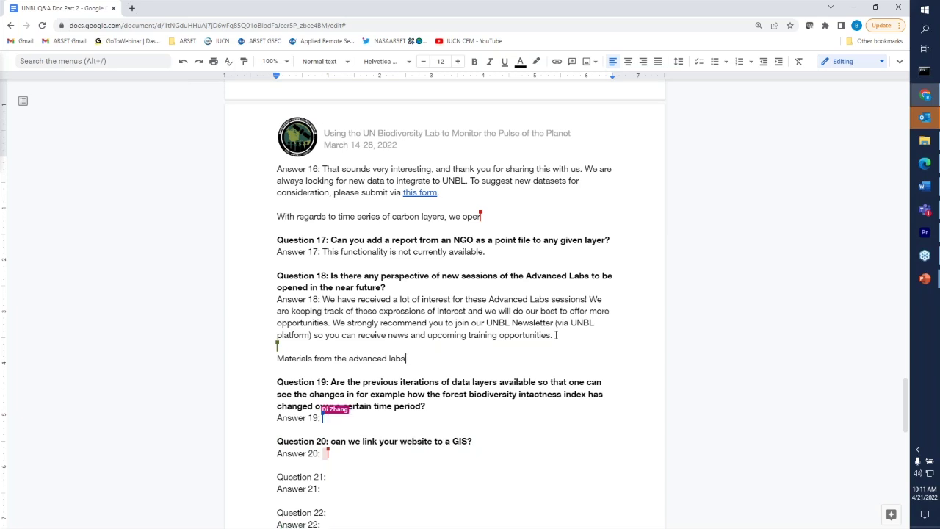
type("...")
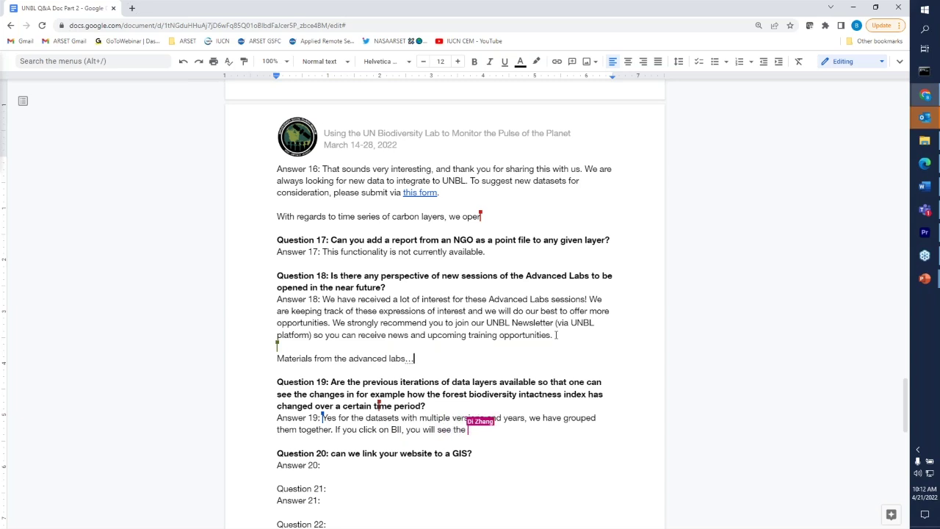
Step: Replace the ellipsis after "advanced labs" under Answer 18 with "will be available on the webpage (exercises, recordings)"
key("BackSpace")
key("BackSpace")
key("BackSpace")
type("will ")
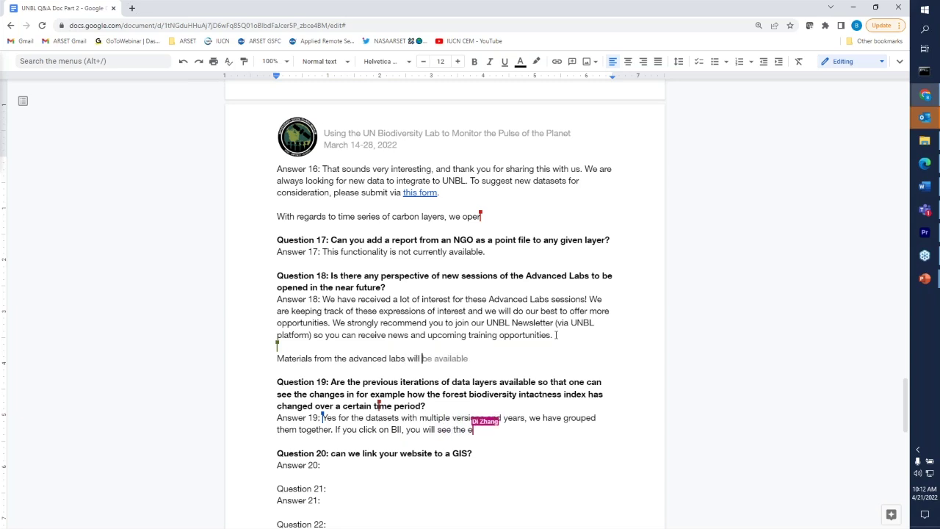
type("be available ")
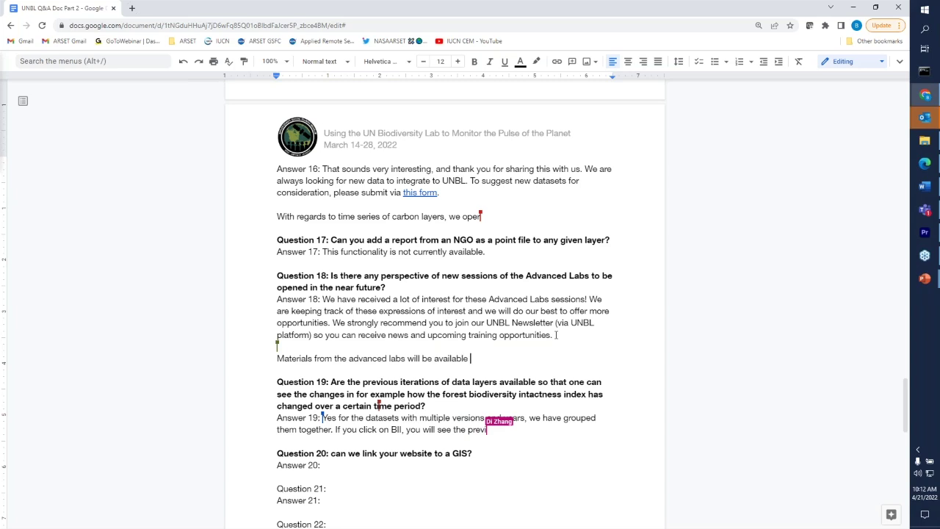
type("on the we")
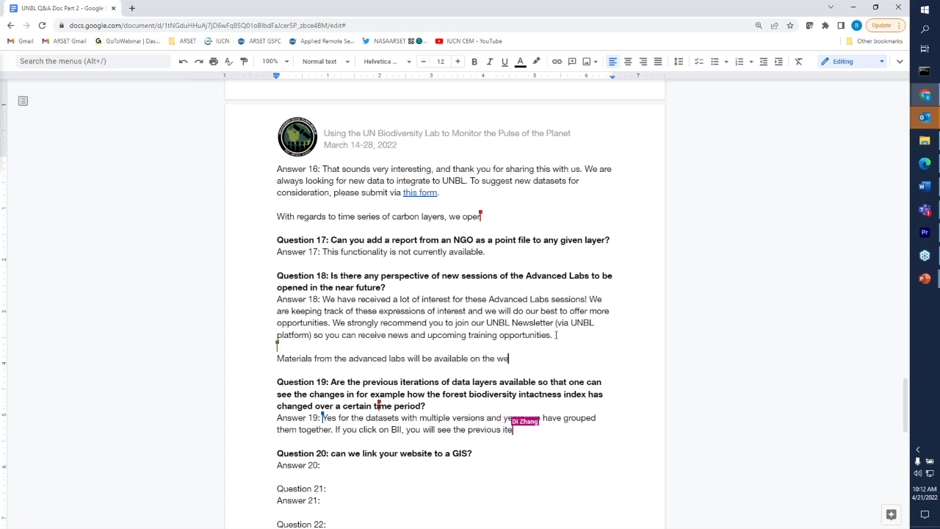
type("bpage (")
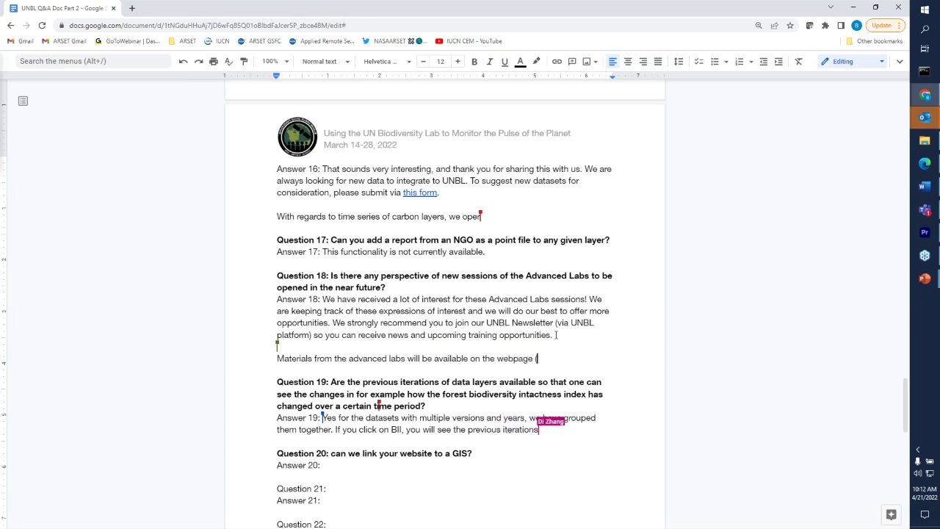
type("exercises")
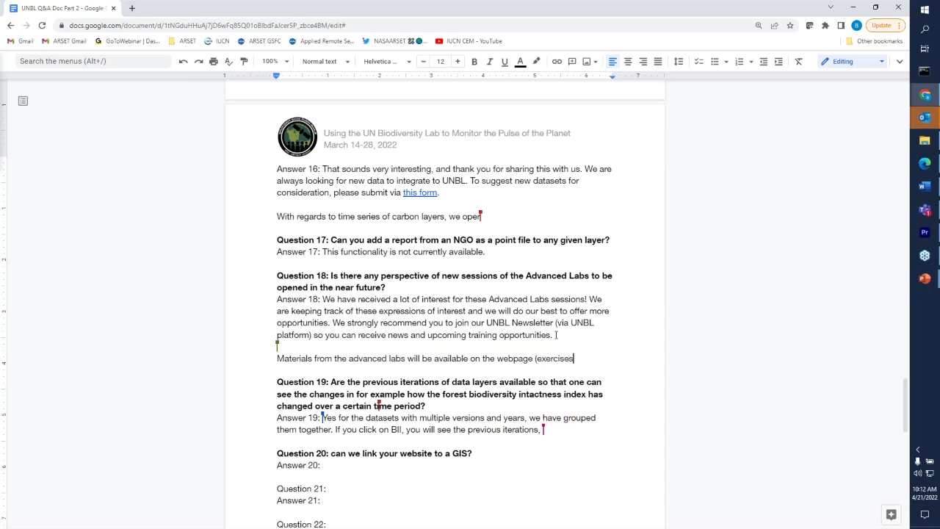
type(", recordings")
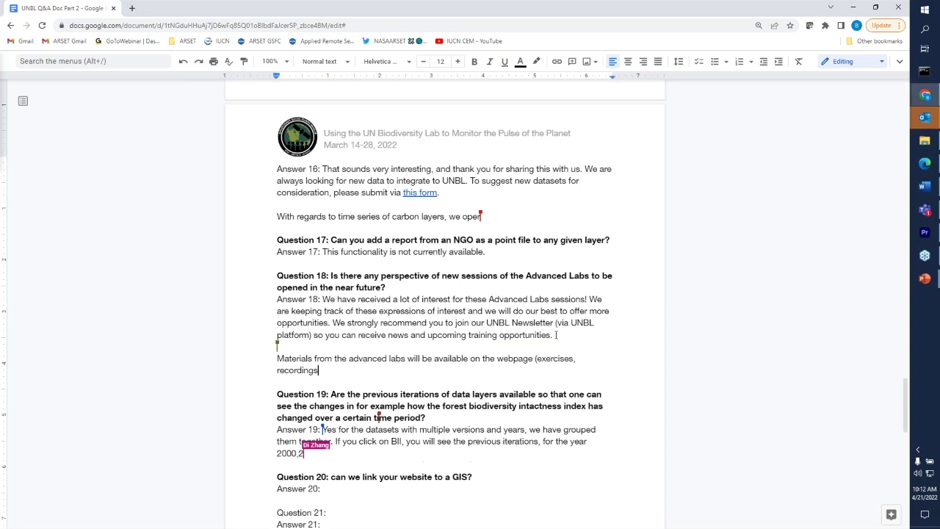
type(")")
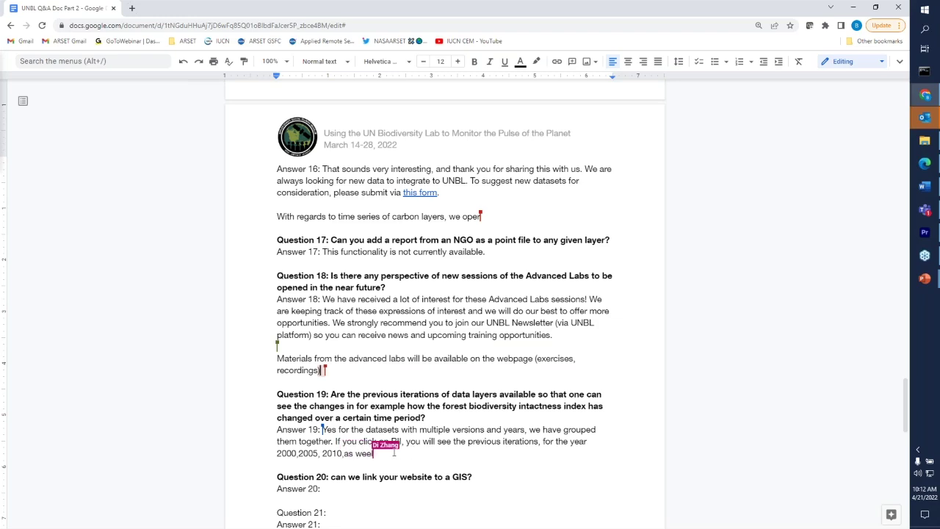
left_click(367, 487)
scroll(367, 486, "down", 5)
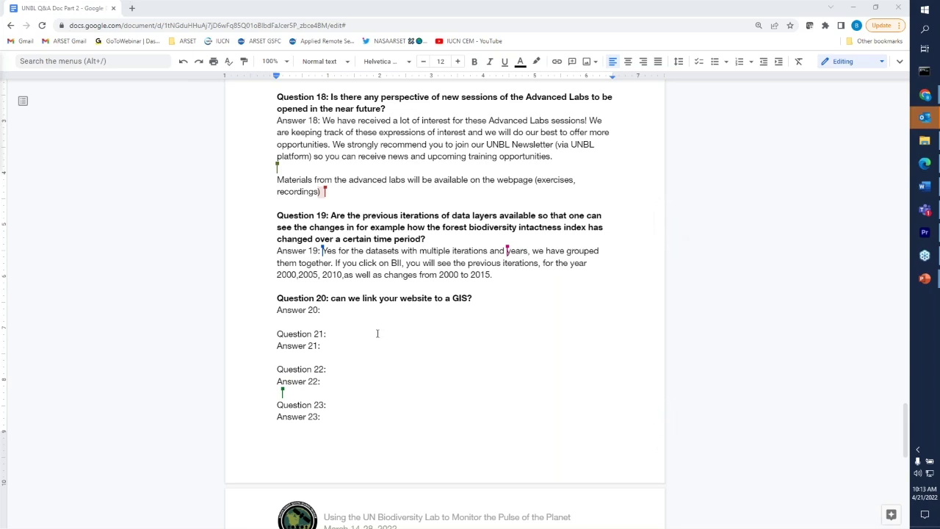
left_click(341, 309)
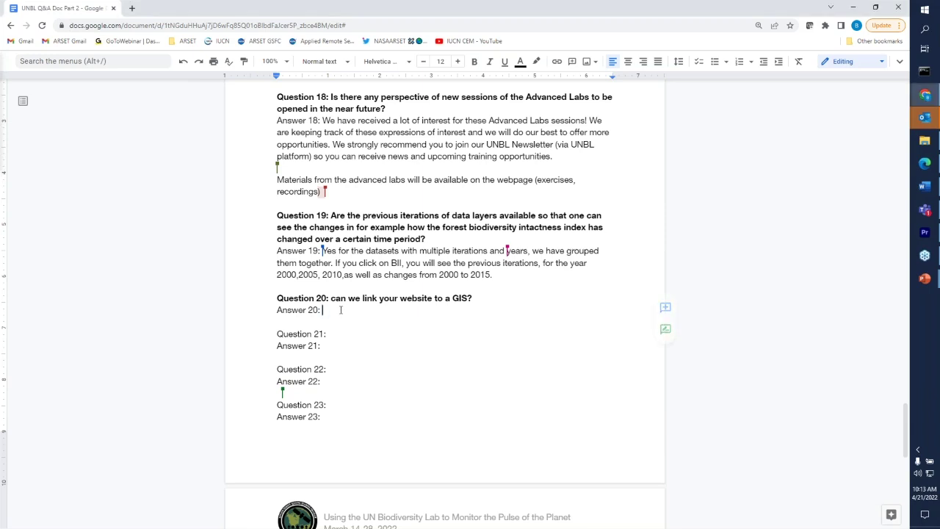
scroll(340, 310, "up", 1)
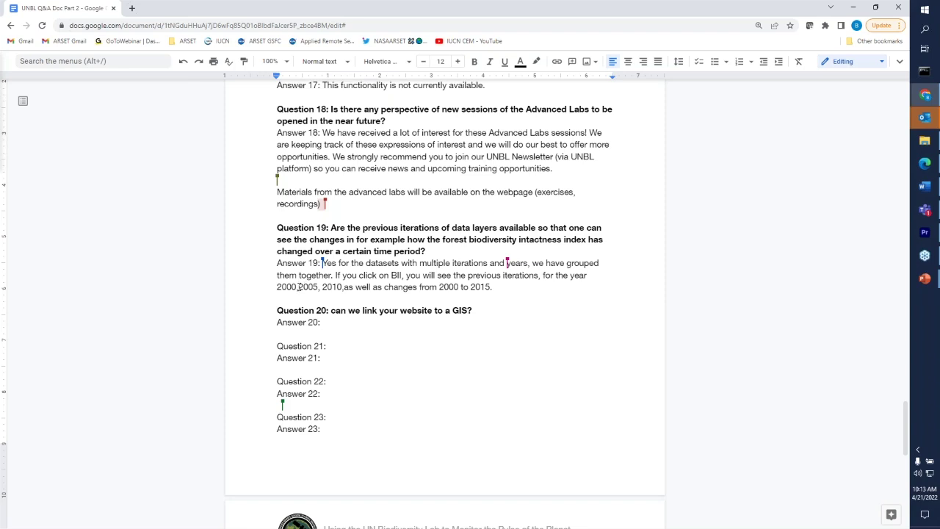
Step: Correct the punctuation and spacing in Answer 19's year list so it reads "2000, 2005, 2010, as well as changes"
type(",")
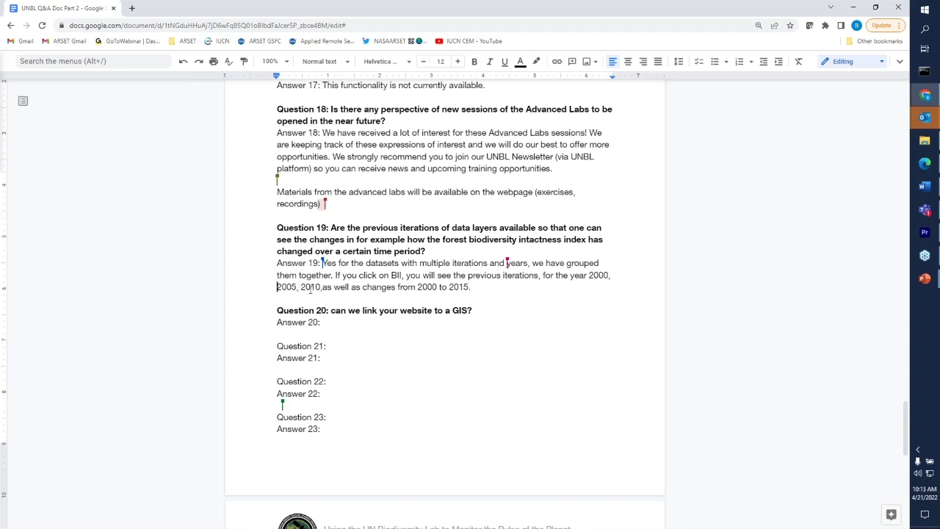
left_click(321, 288)
type(",")
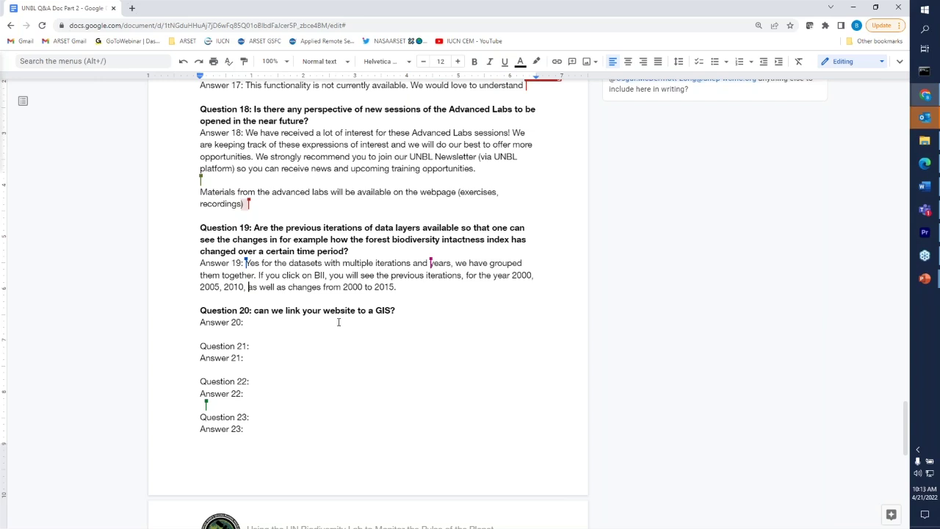
left_click(404, 300)
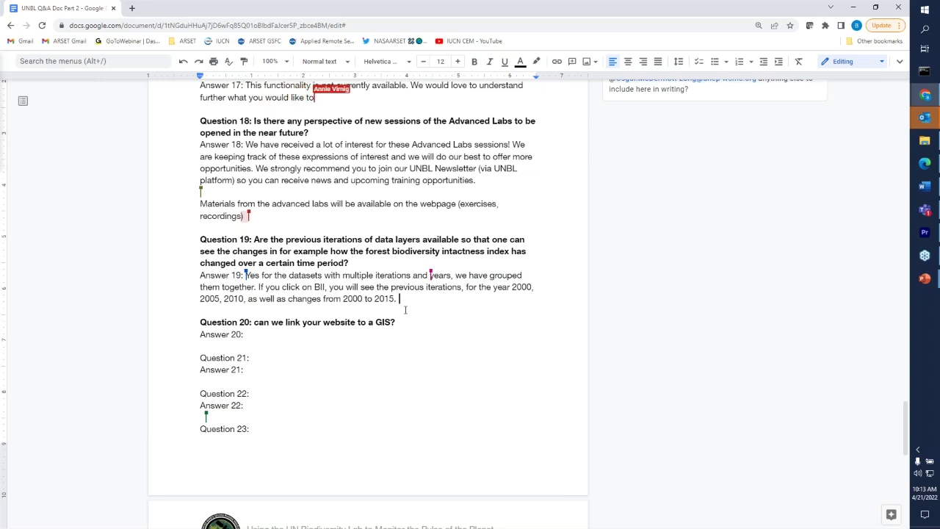
left_click(289, 299)
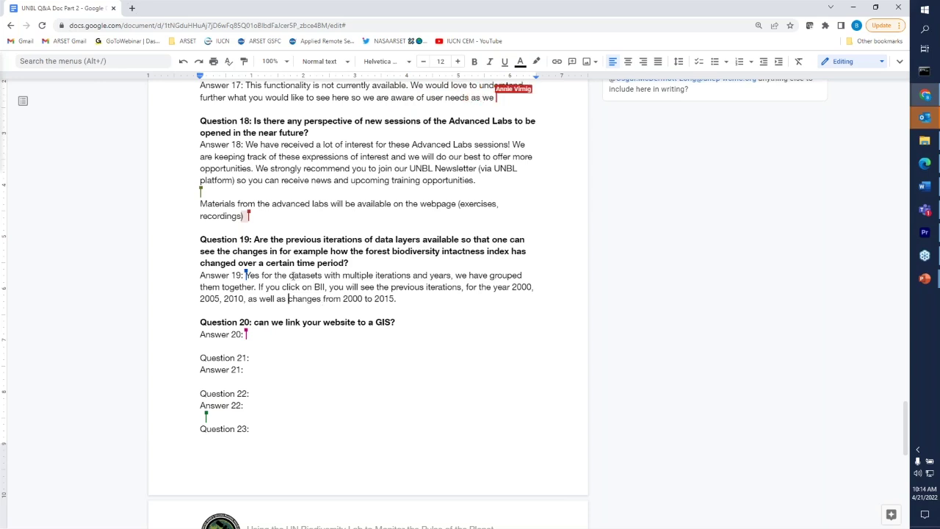
Step: Insert "(time series)" after "multiple iterations and years" in the first sentence of Answer 19
left_click(450, 276)
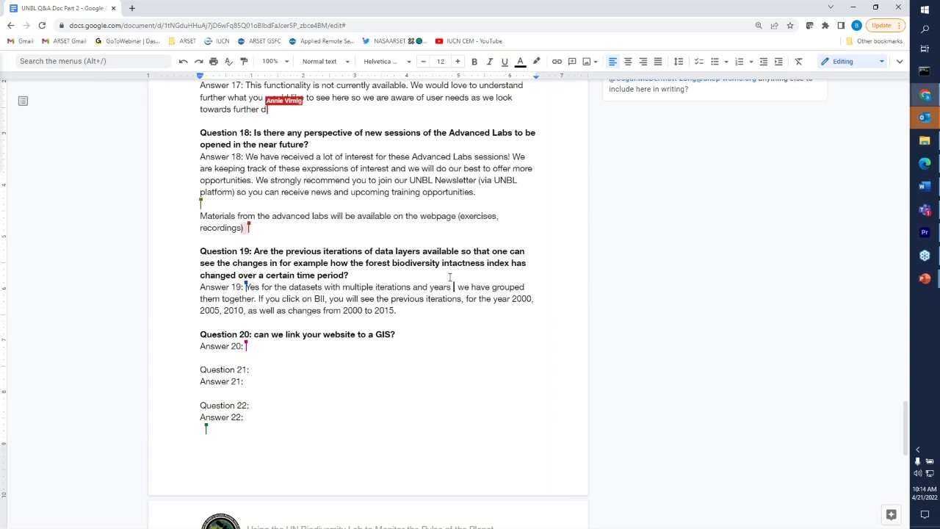
type("(time serie")
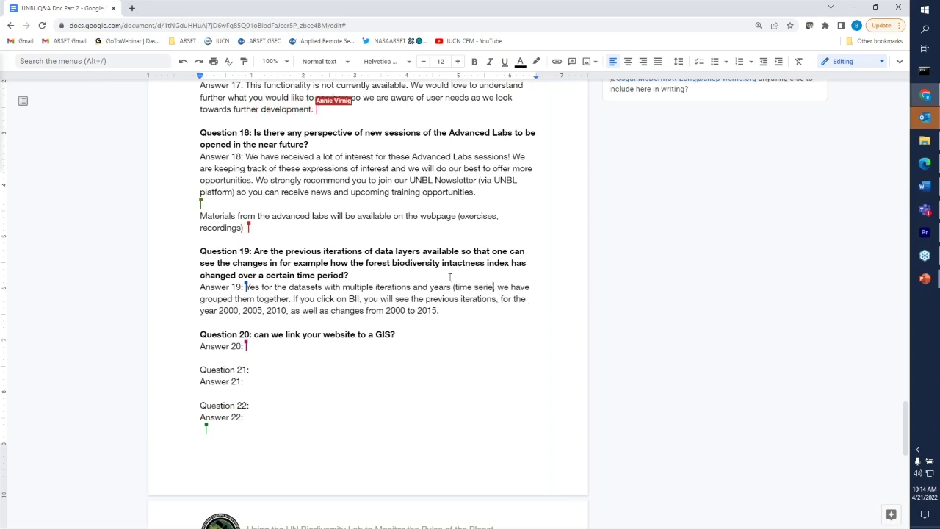
type("s)")
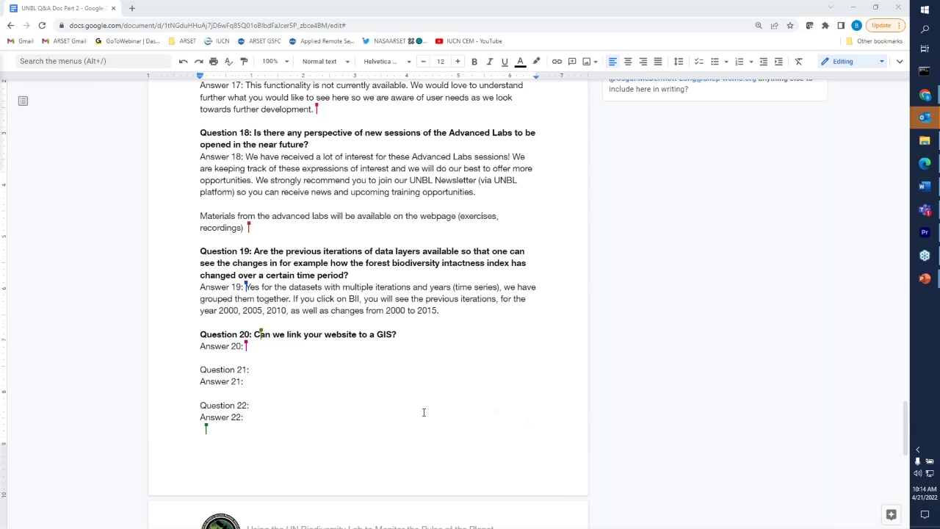
Step: Fill in Question 21 with "What is the coordinate system and projection of the downloaded data?"
left_click(280, 380)
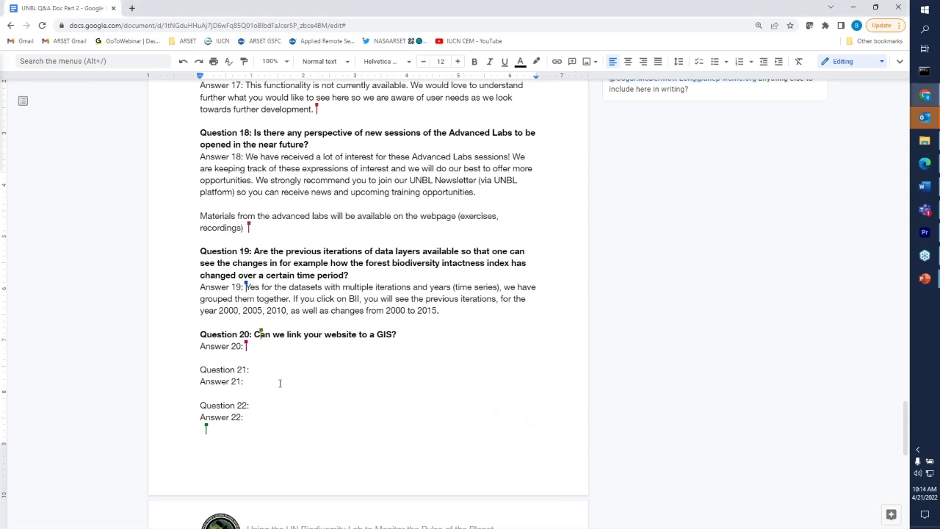
type("v")
key("BackSpace")
type("What is the coordinate system and projection of the downloaded data?")
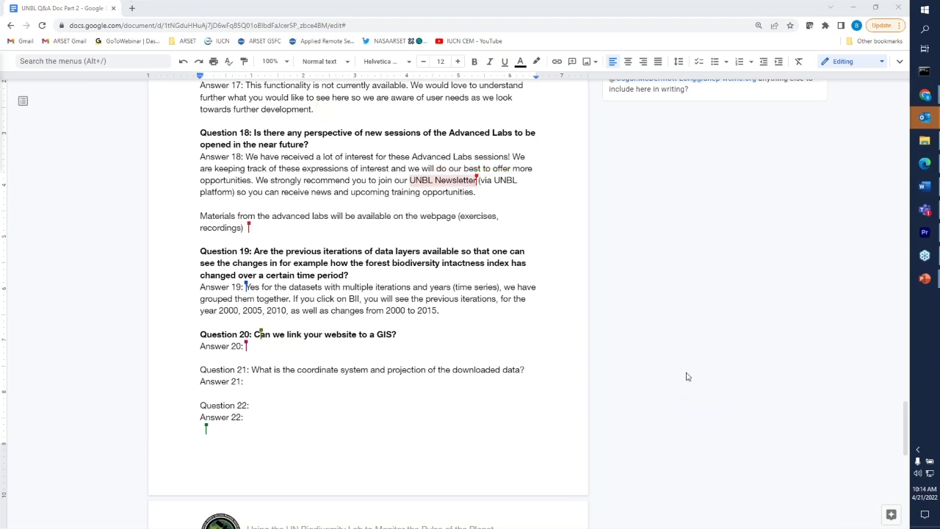
left_click(303, 431)
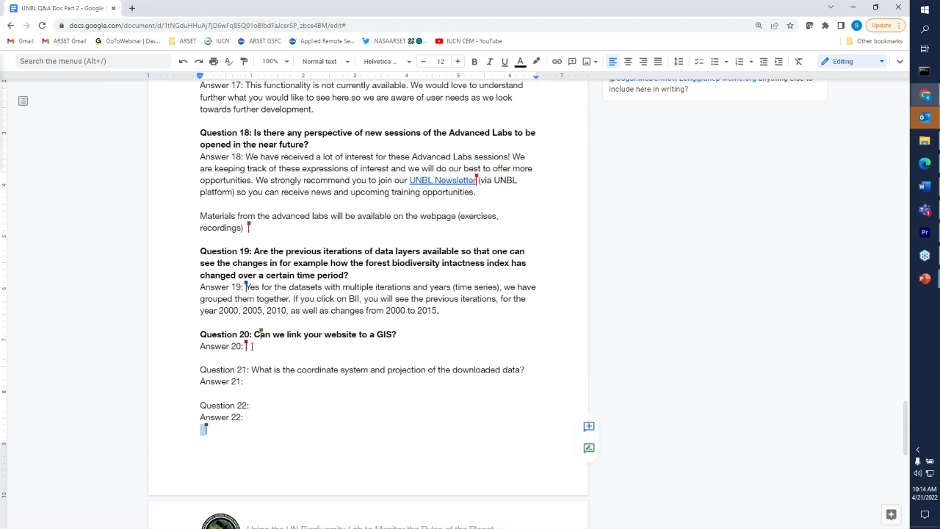
Step: Fill in Answer 20 with "No, not a webservice or API. BUt we do link to the data."
left_click(258, 352)
type("No, no")
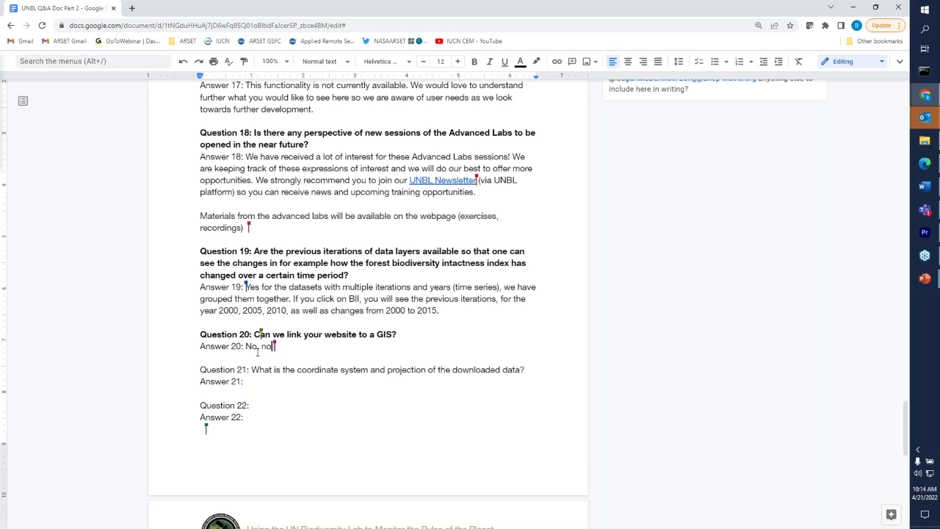
type("t a webservice or API. ")
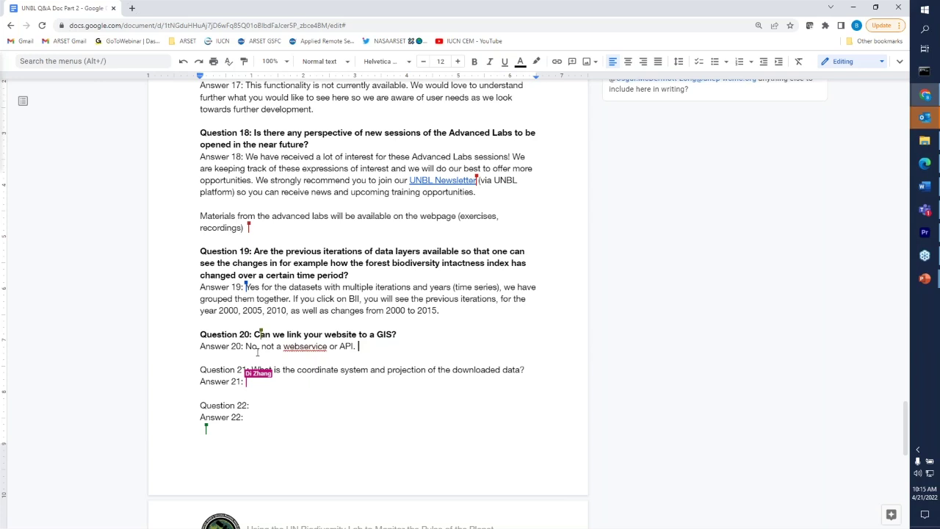
type("BUt we do l")
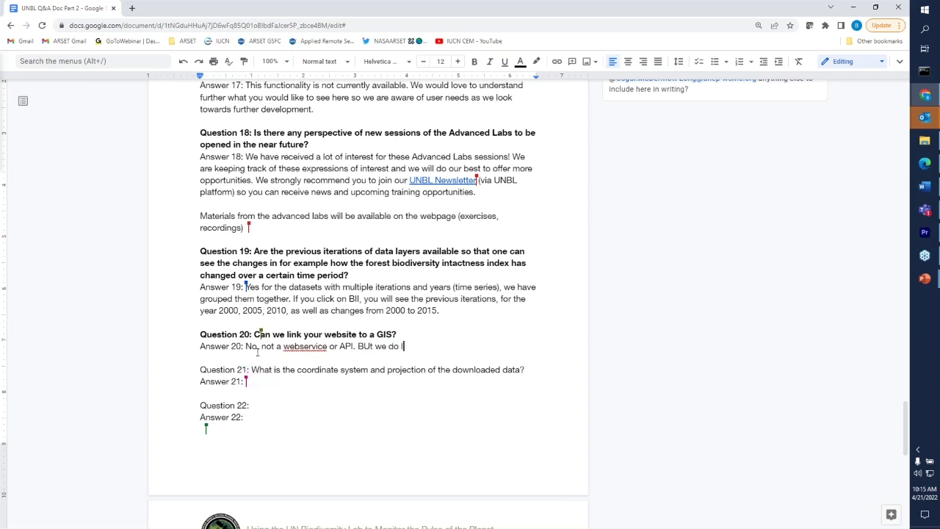
type("ink to the data.")
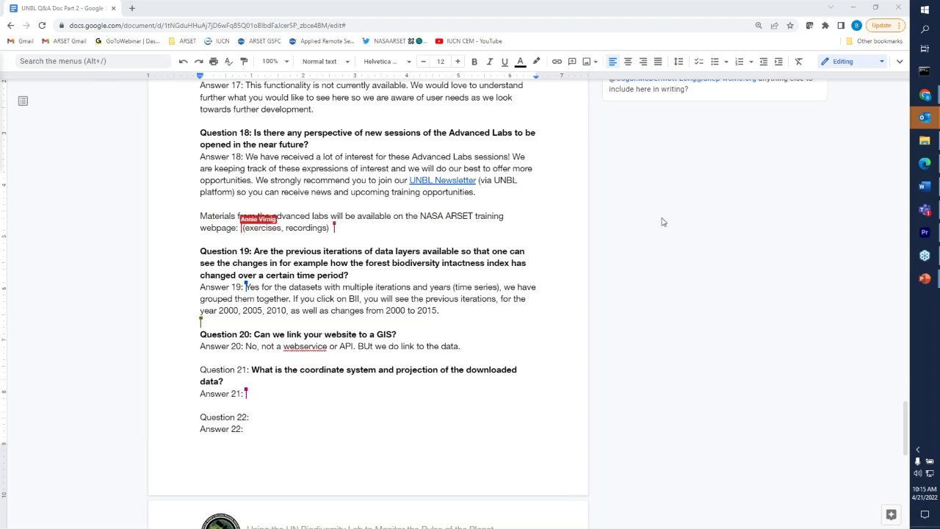
left_click(286, 403)
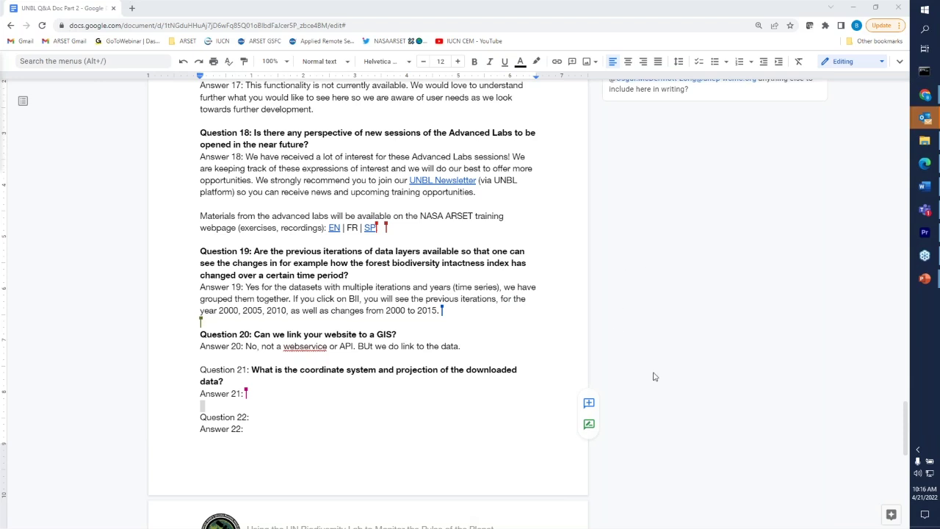
left_click(441, 455)
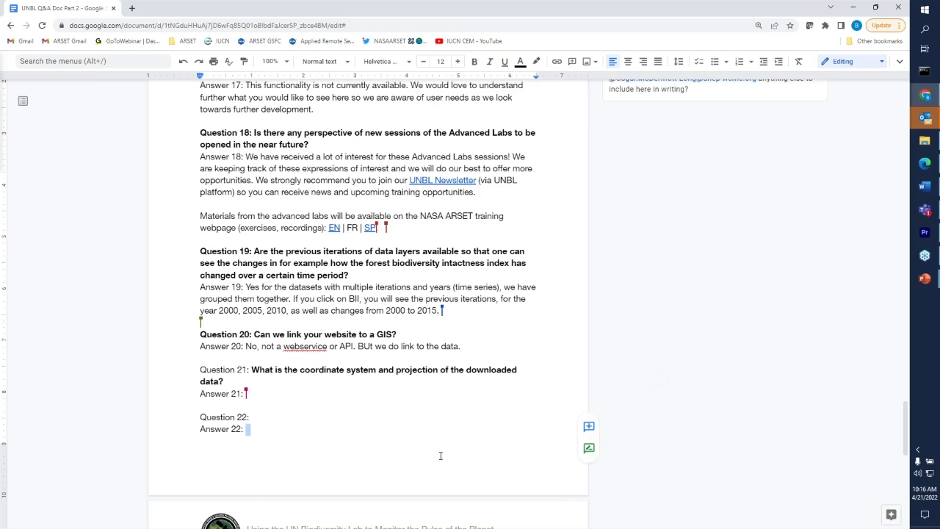
scroll(440, 456, "up", 20)
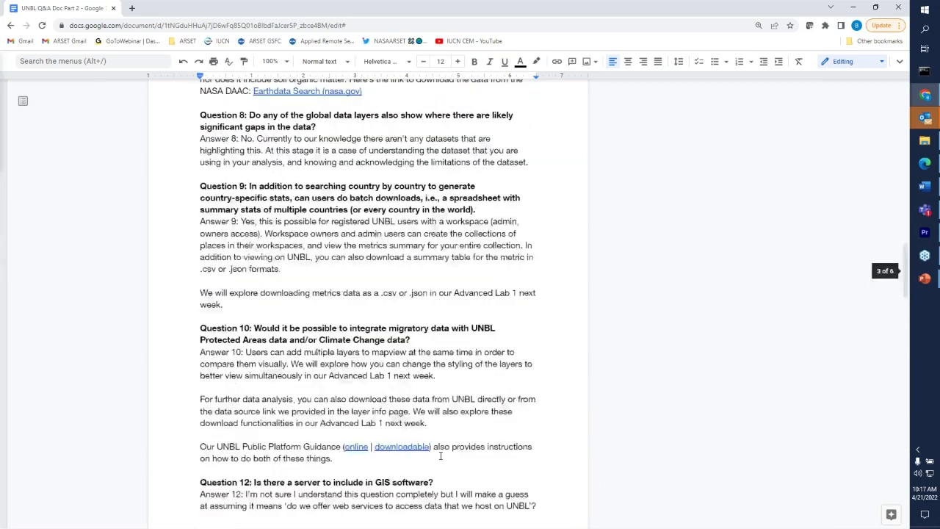